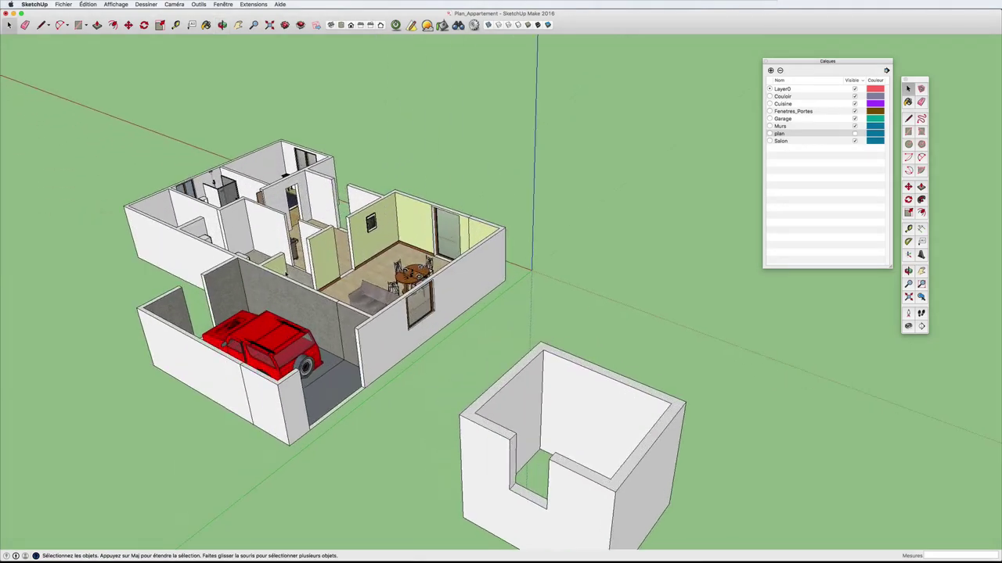
# Orbit to a flatter side view and place a horizontal section plane through the apartment.
pyautogui.moveTo(501, 313); pyautogui.dragTo(423, 274, button='middle')
pyautogui.moveTo(547, 281)
pyautogui.mouseDown()
pyautogui.moveTo(499, 287)
pyautogui.moveTo(572, 286)
pyautogui.mouseUp()
pyautogui.press('space')
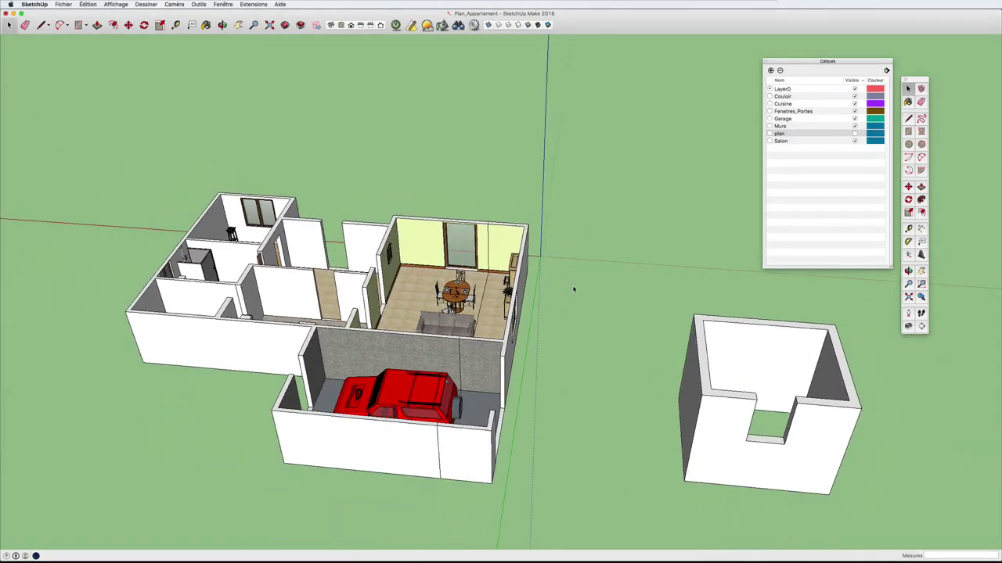
pyautogui.scroll(-2, 572, 285)
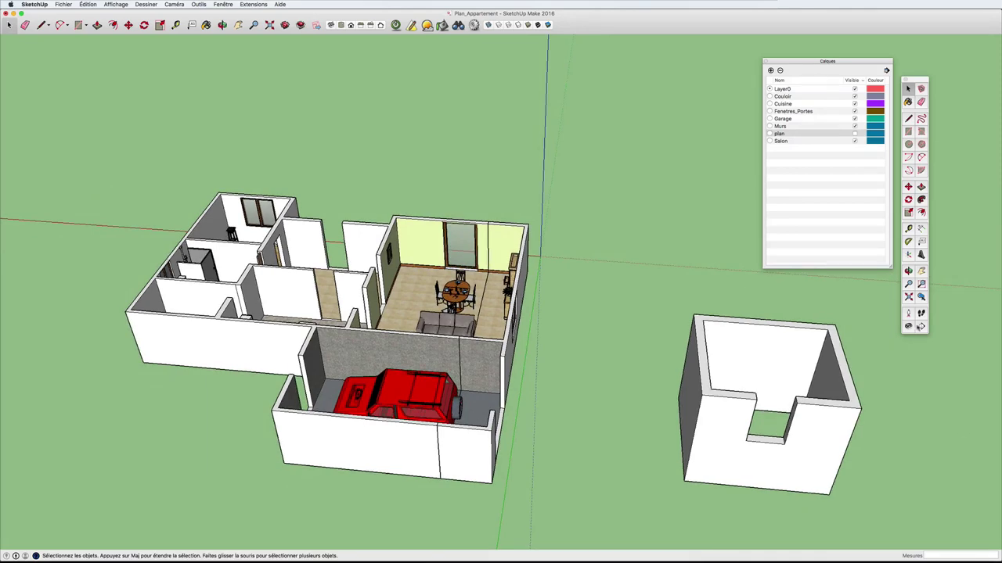
pyautogui.click(920, 326)
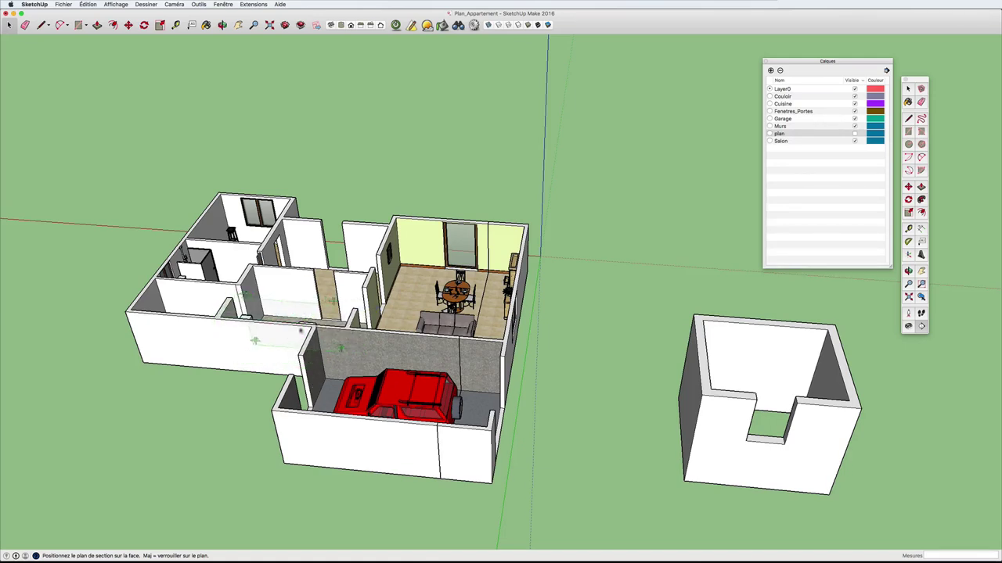
pyautogui.click(313, 327)
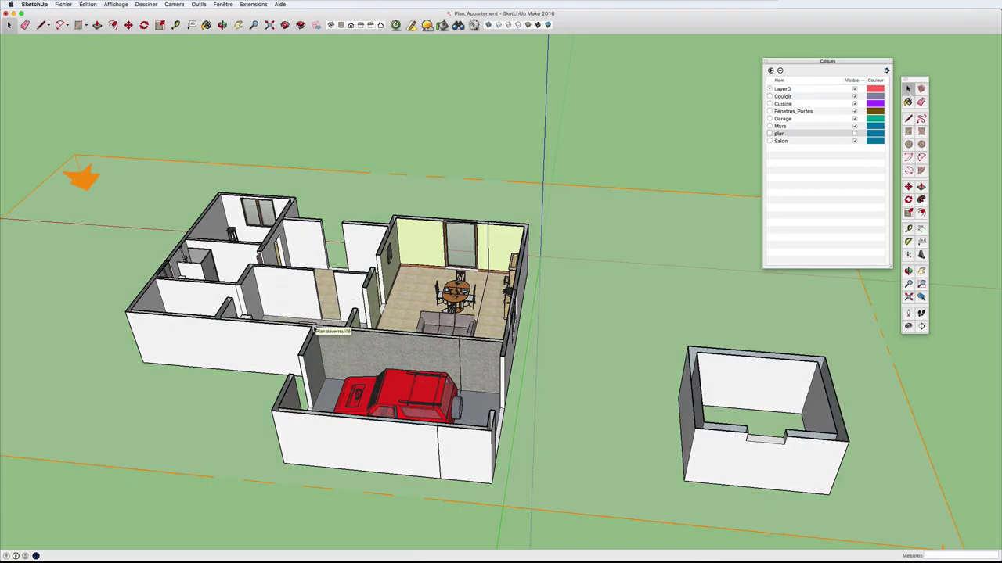
# Orbit and zoom to see the whole section plane from a more frontal angle.
pyautogui.scroll(-5, 349, 298)
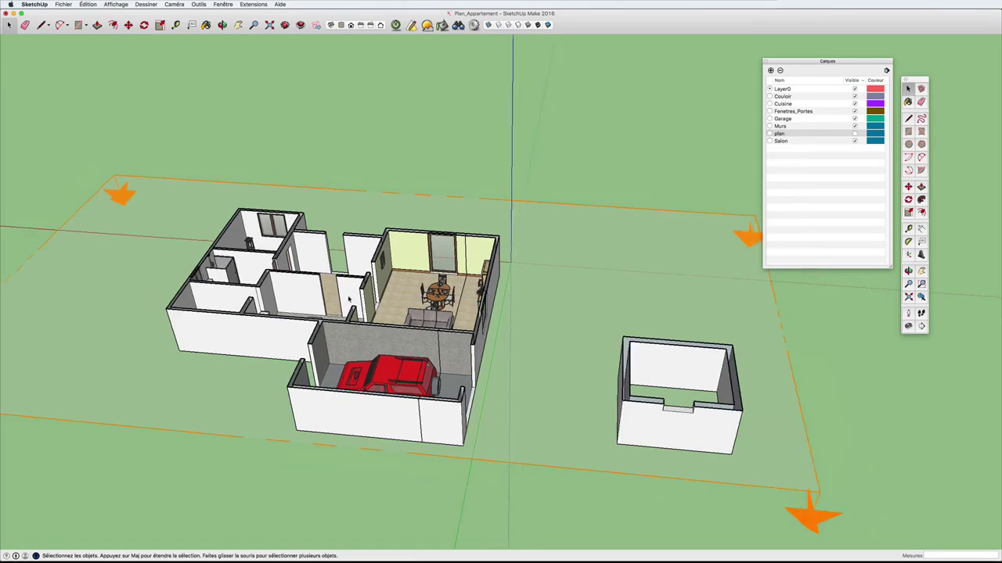
pyautogui.moveTo(349, 298)
pyautogui.mouseDown(button='middle')
pyautogui.moveTo(287, 275)
pyautogui.moveTo(446, 342)
pyautogui.mouseUp(button='middle')
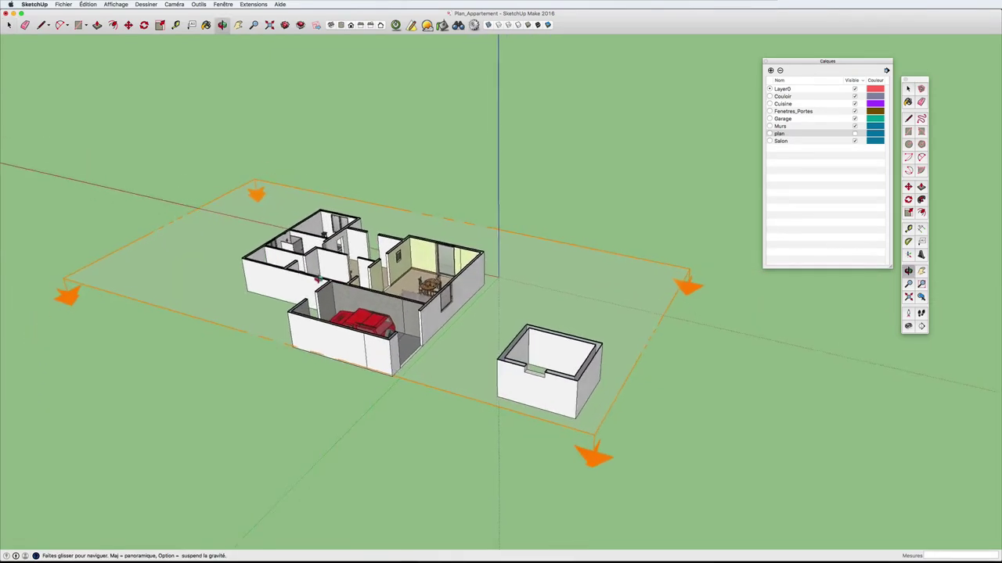
pyautogui.scroll(3, 446, 342)
pyautogui.scroll(-3, 364, 327)
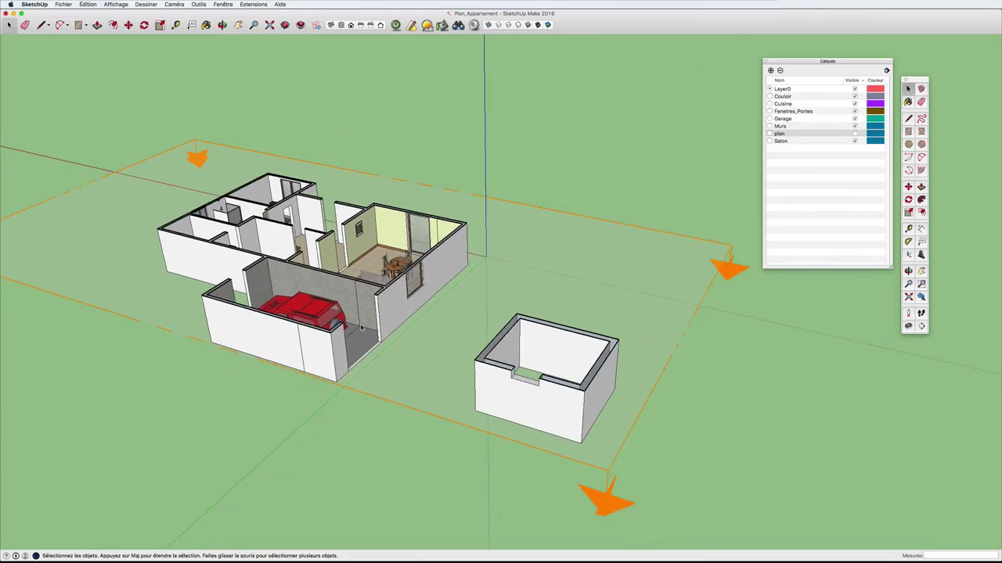
pyautogui.scroll(1, 362, 332)
pyautogui.moveTo(419, 335); pyautogui.dragTo(523, 345, button='middle')
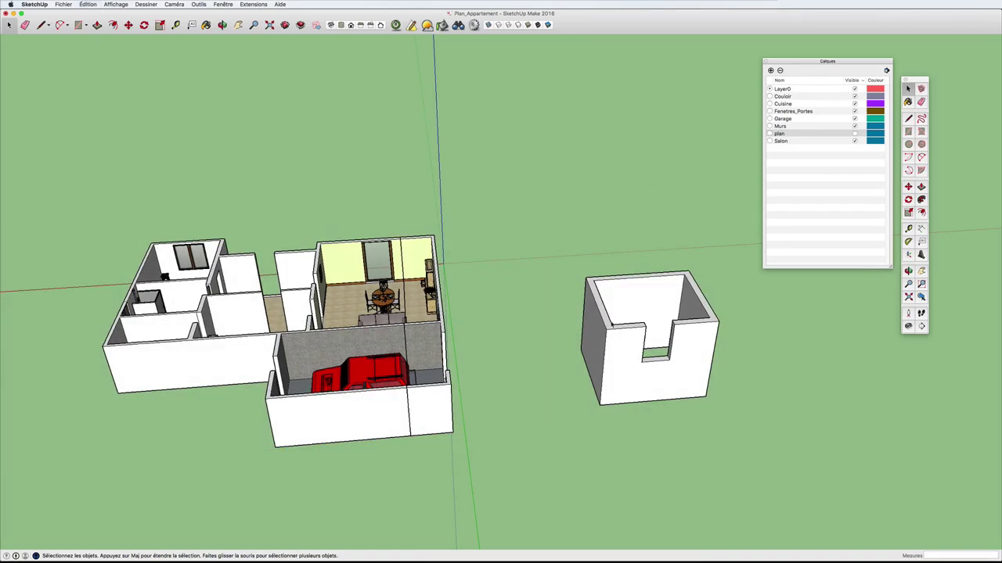
# Enter the small box group, cut it with its own section plane, and leave the group.
pyautogui.click(617, 338)
pyautogui.doubleClick(615, 338)
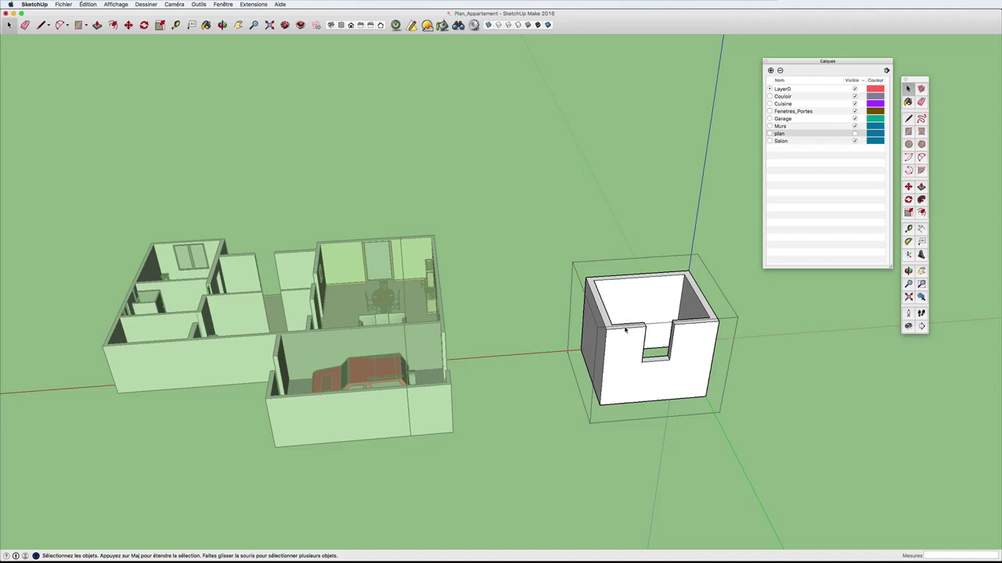
pyautogui.click(921, 326)
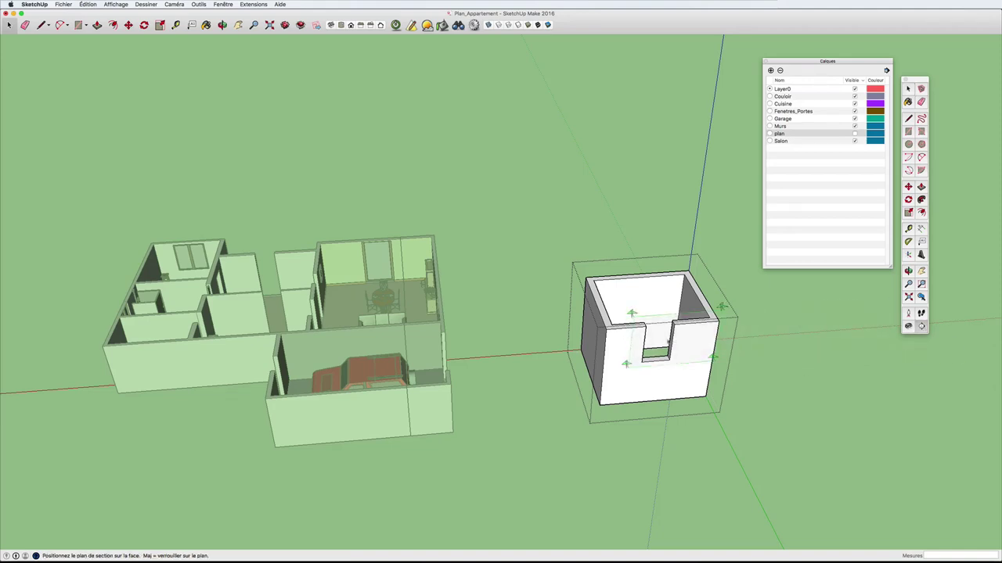
pyautogui.click(613, 330)
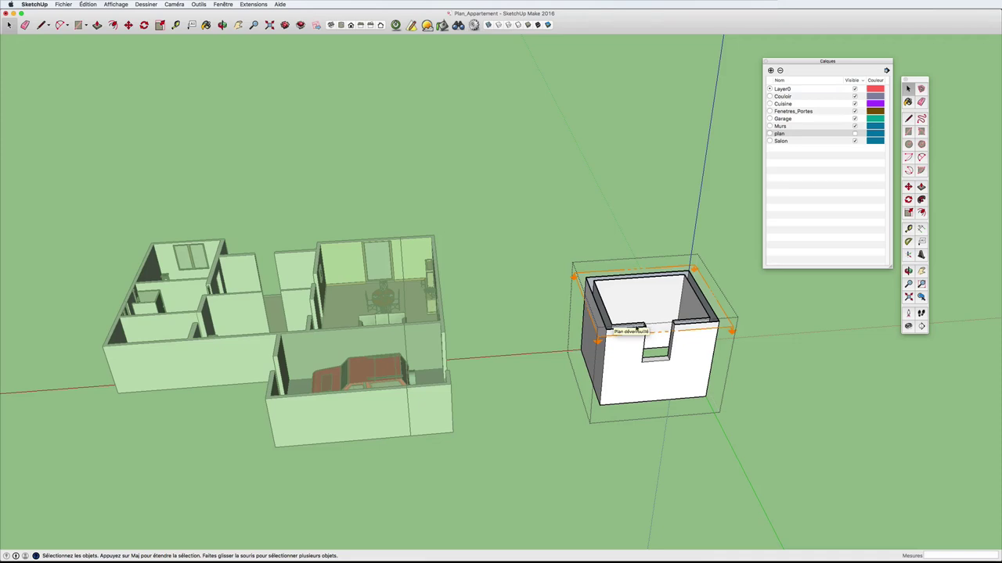
pyautogui.click(745, 356)
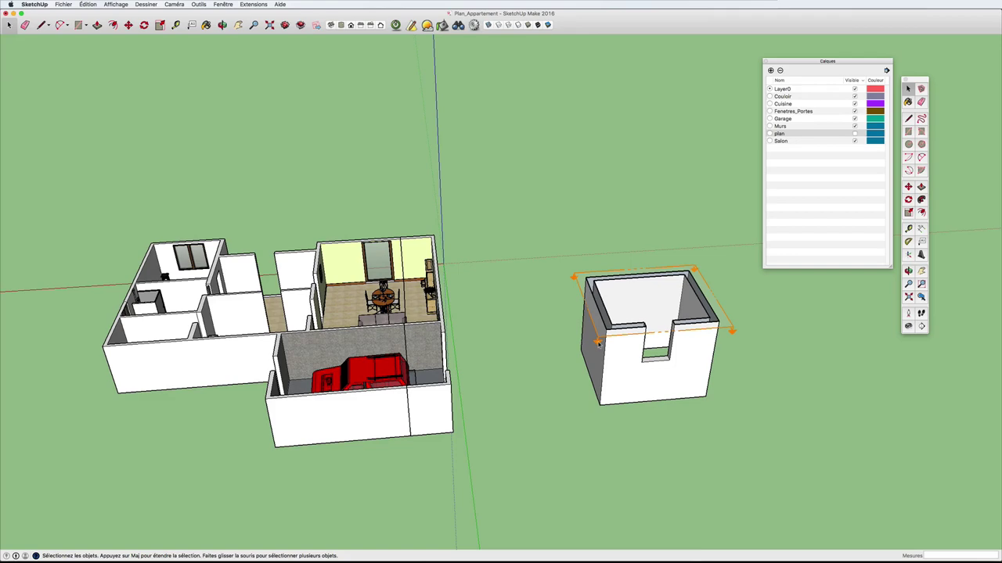
# Undo the box's section plane and exit the box group.
pyautogui.press('super+z')
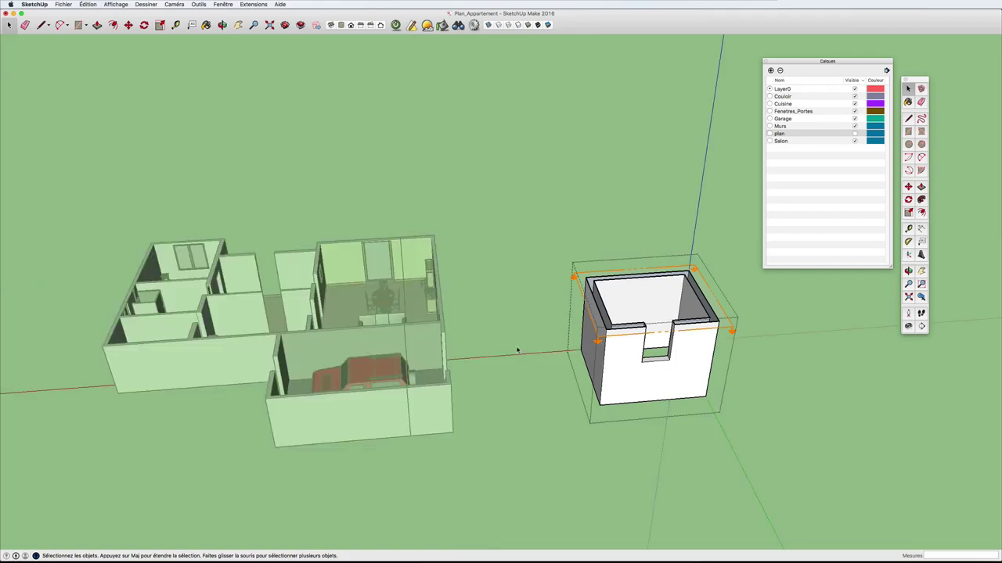
pyautogui.press('super+z')
pyautogui.click(517, 350)
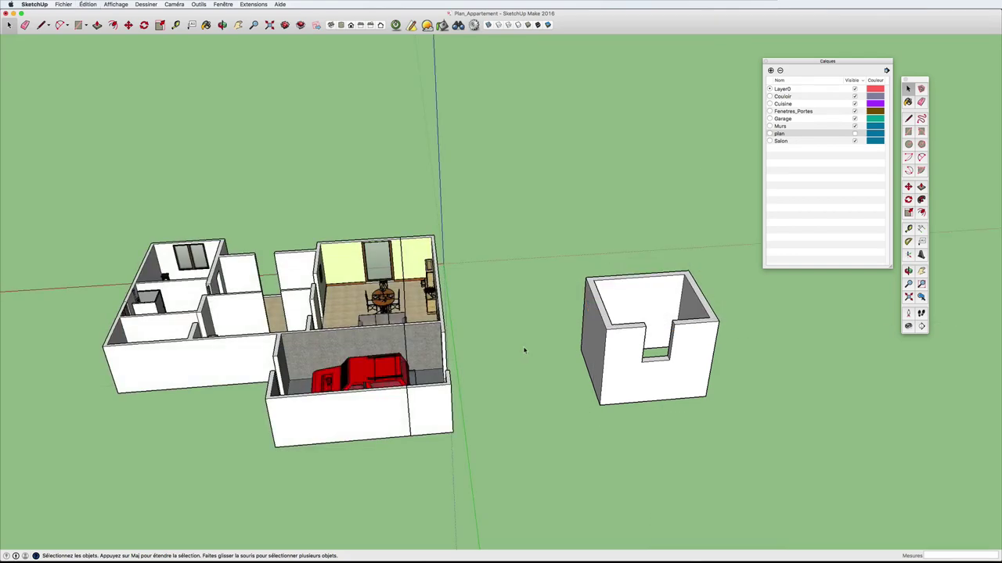
# Place a new horizontal section plane through the apartment from a fresh viewing angle.
pyautogui.moveTo(523, 346); pyautogui.dragTo(610, 328, button='middle')
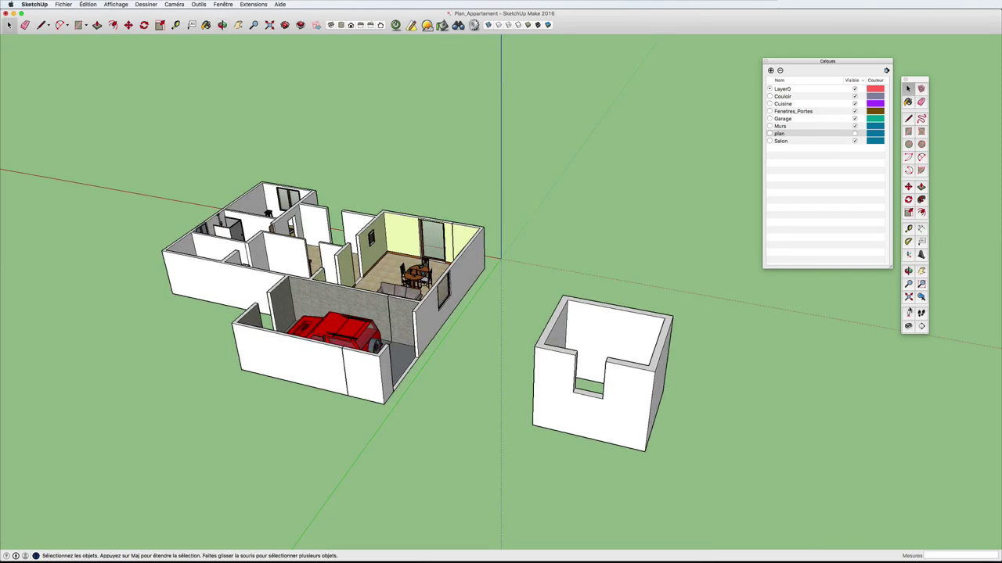
pyautogui.click(921, 326)
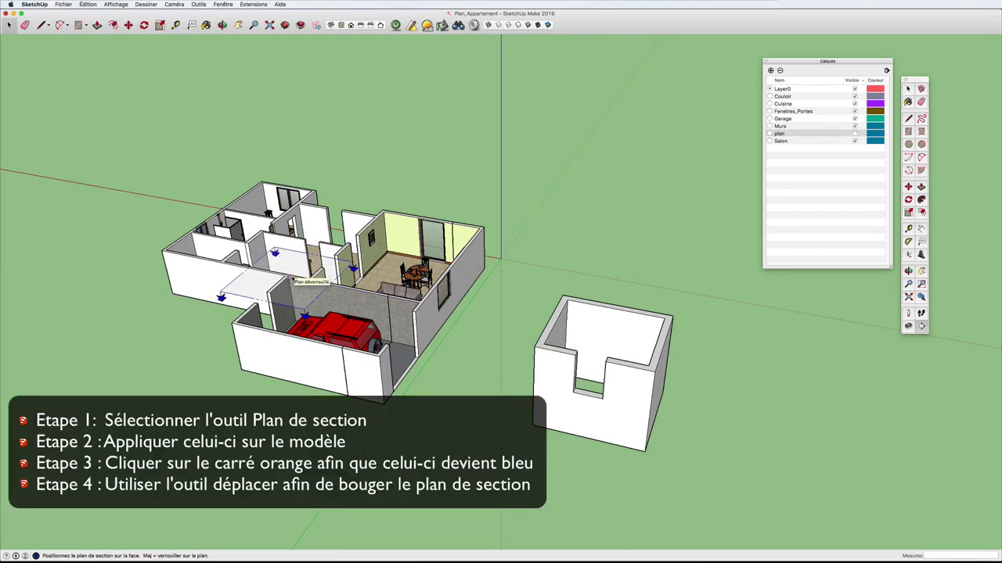
pyautogui.click(296, 280)
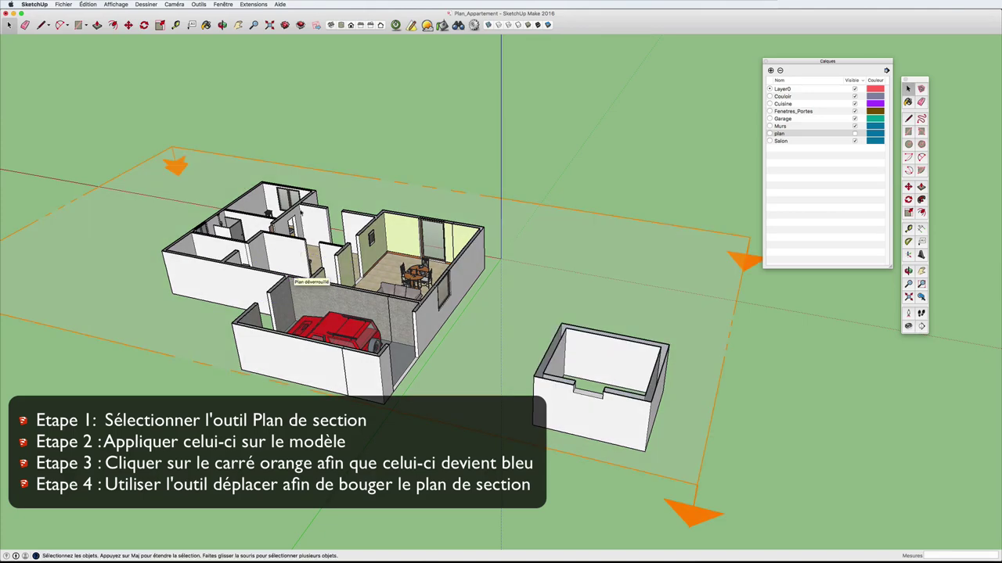
pyautogui.scroll(-2, 471, 271)
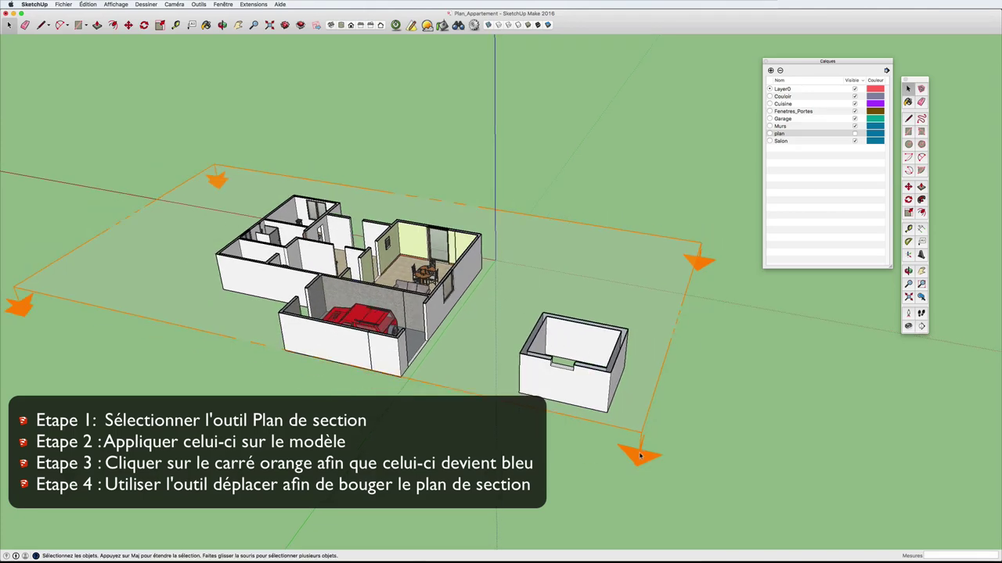
# Move the section plane down so it cuts the walls close to the floor.
pyautogui.click(642, 441)
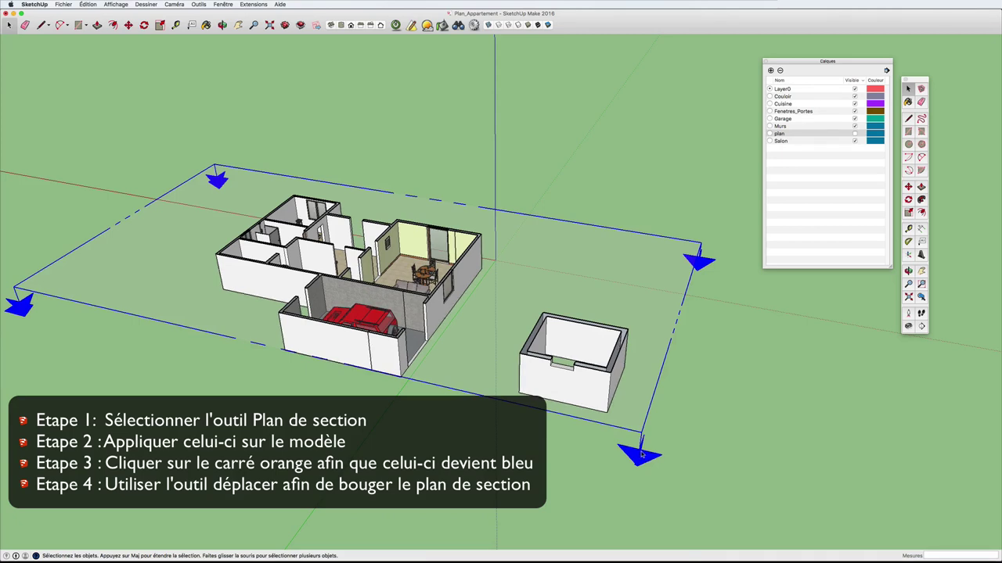
pyautogui.press('m')
pyautogui.click(641, 453)
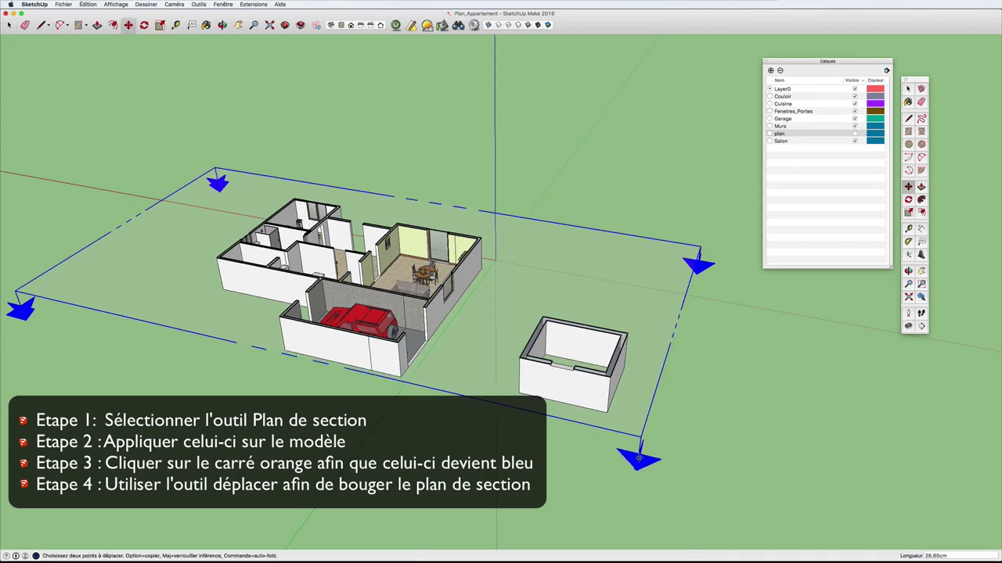
pyautogui.scroll(-1, 638, 469)
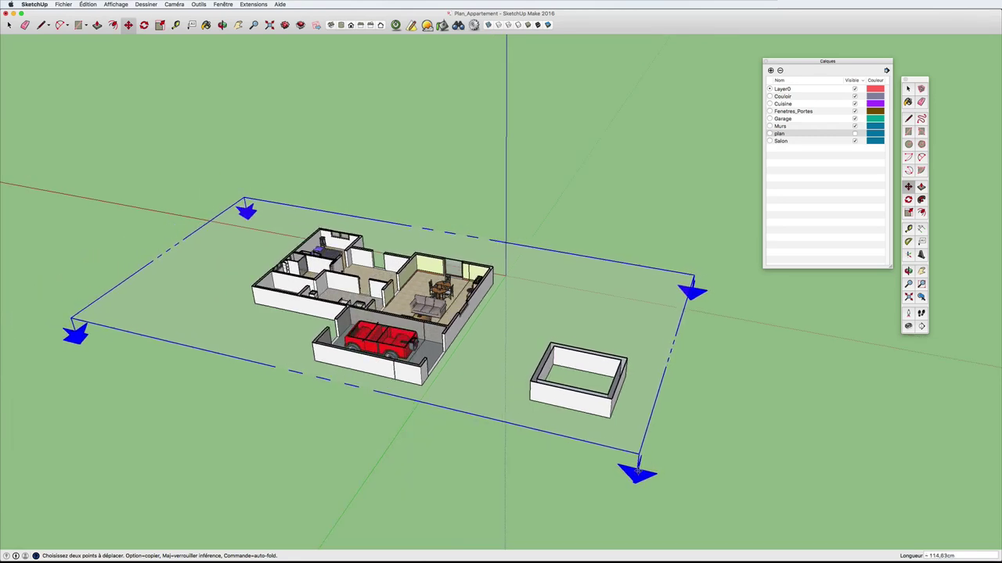
pyautogui.click(638, 470)
# Add a vertical section plane on the living-room wall, slicing across the garage and living area.
pyautogui.click(921, 327)
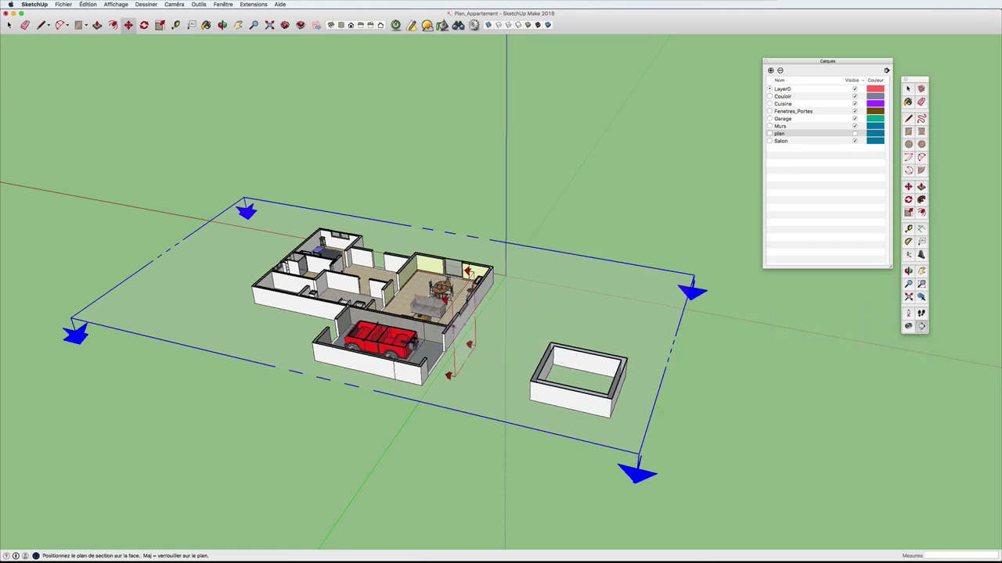
pyautogui.click(459, 323)
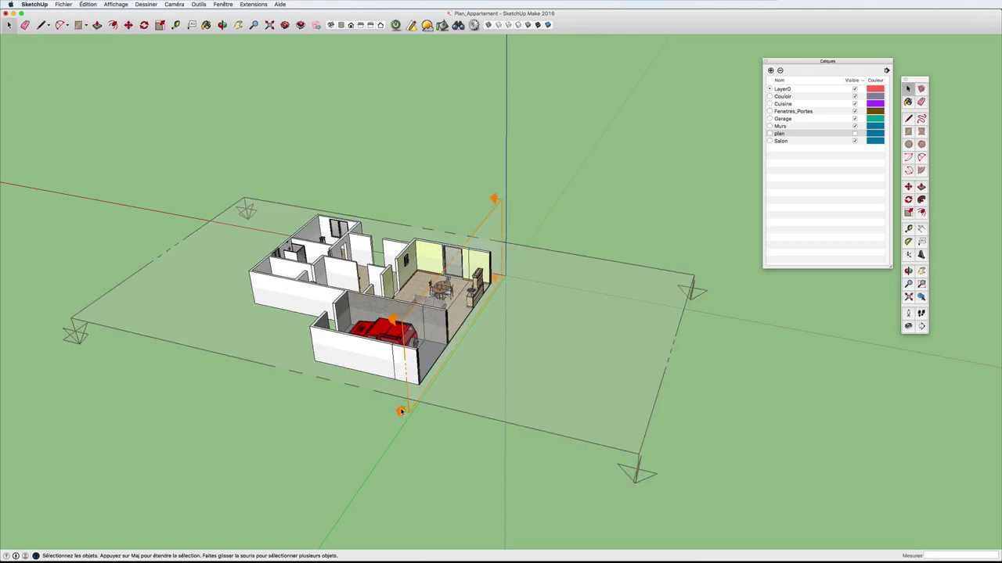
pyautogui.click(401, 412)
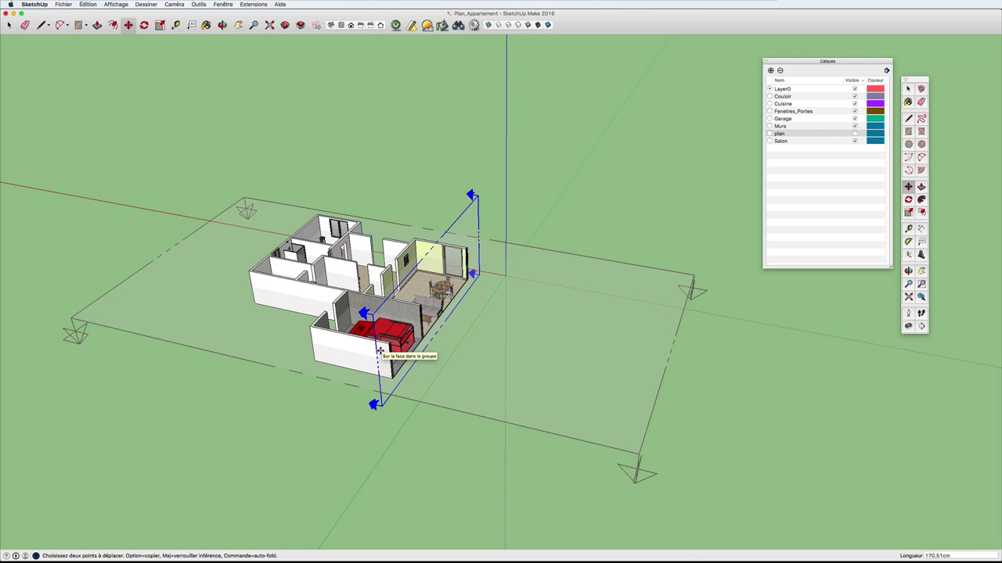
# Deselect everything, then select the large horizontal section plane.
pyautogui.press('space')
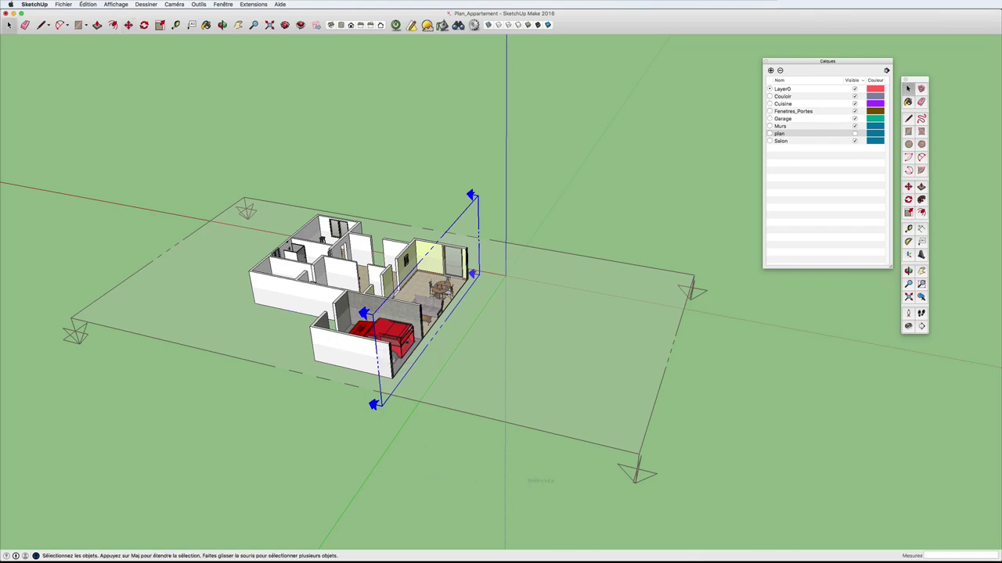
pyautogui.click(637, 480)
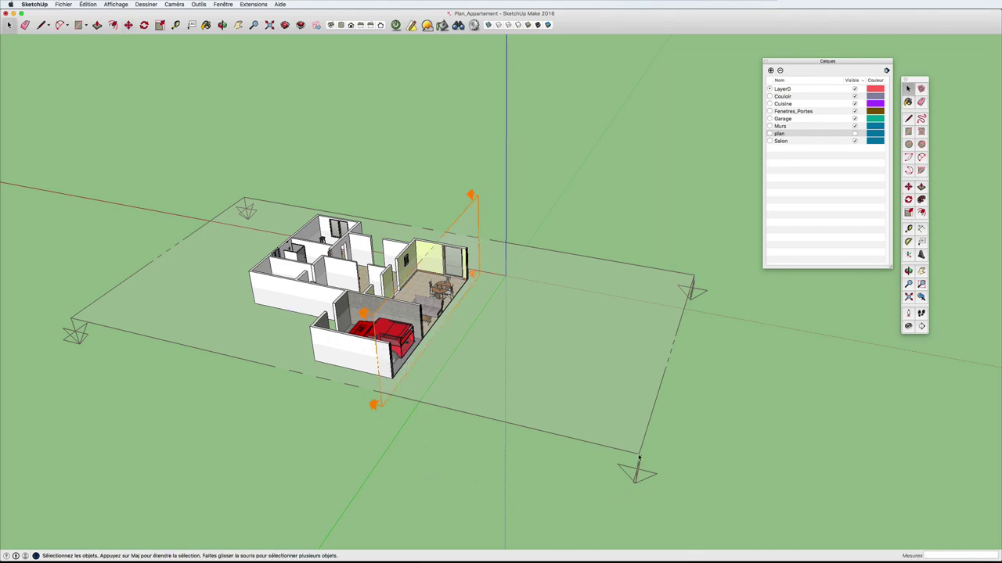
pyautogui.click(638, 458)
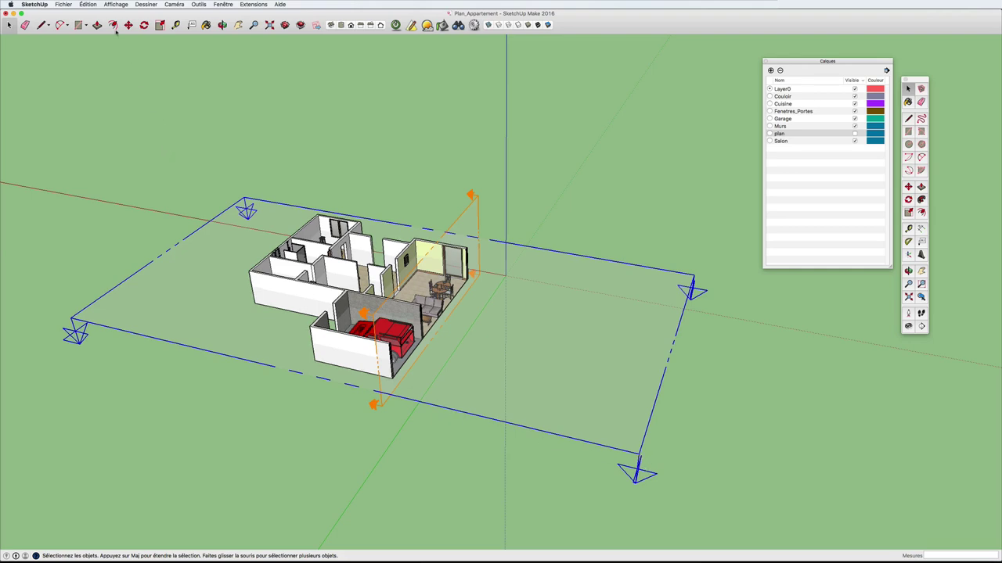
pyautogui.click(92, 5)
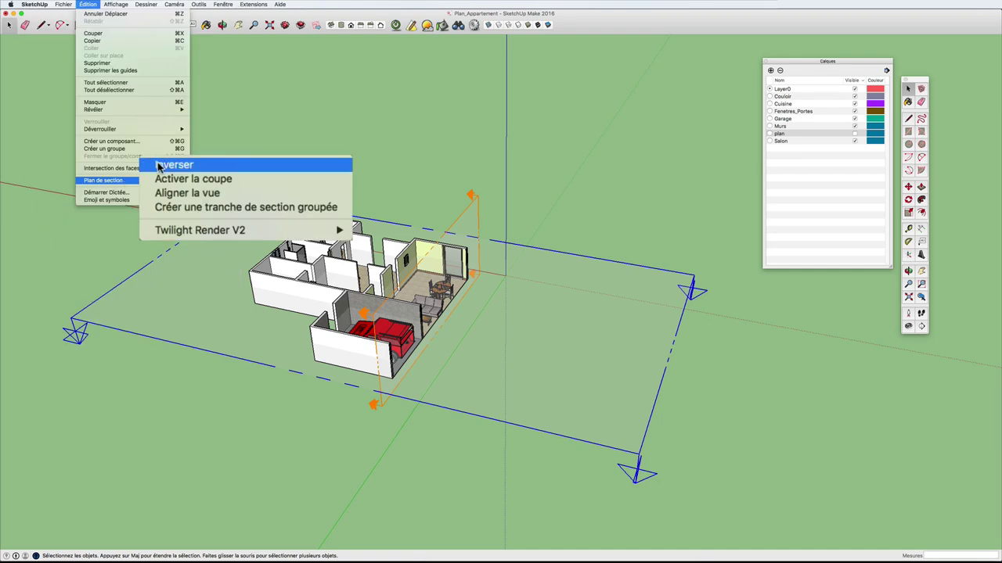
pyautogui.click(202, 180)
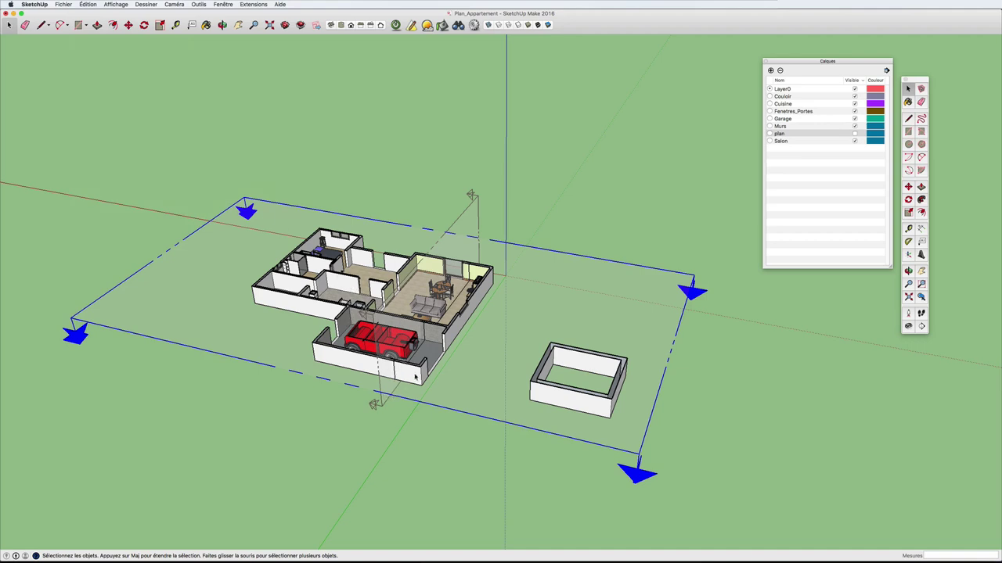
pyautogui.click(374, 404)
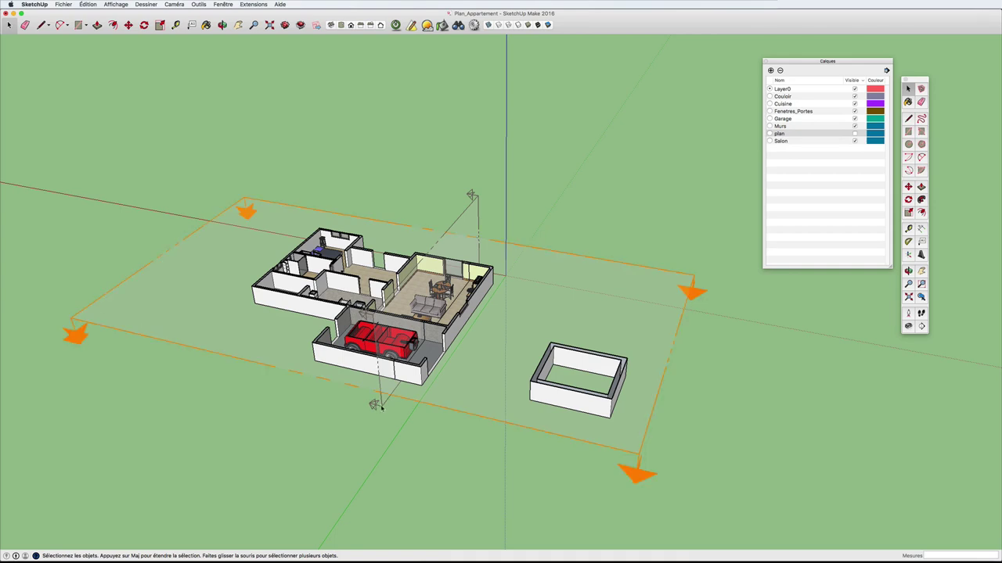
pyautogui.click(382, 407)
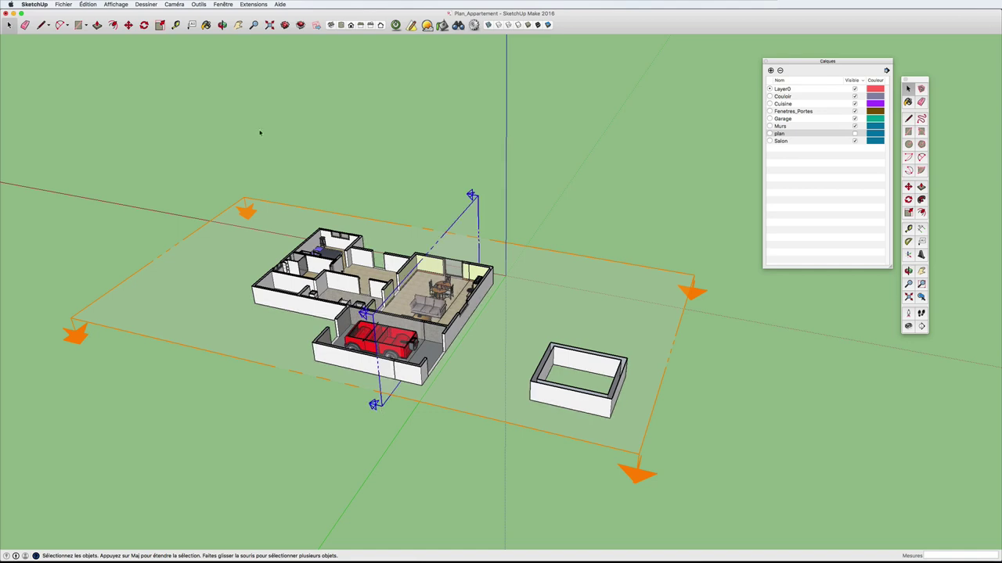
pyautogui.click(87, 4)
pyautogui.moveTo(104, 180)
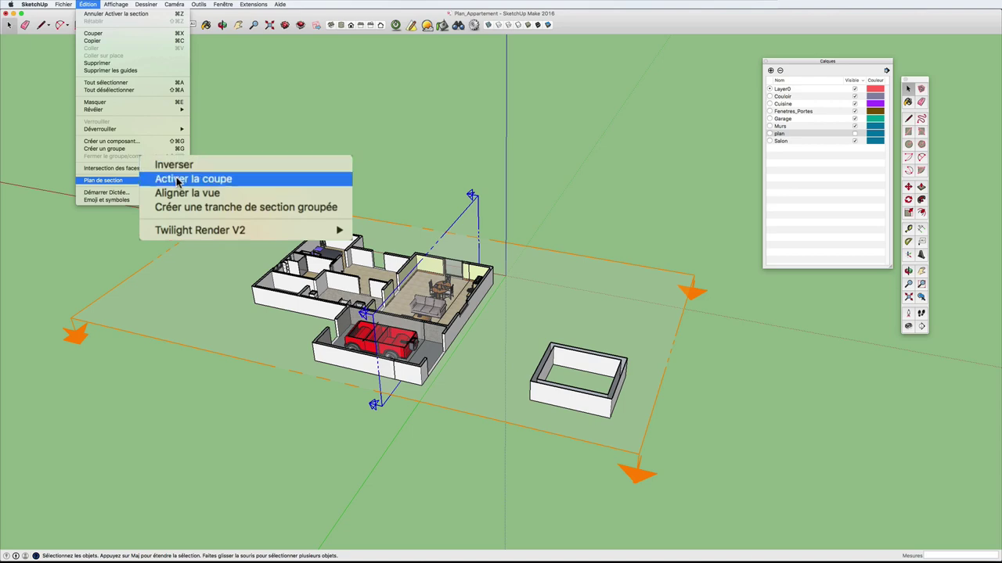
pyautogui.click(179, 179)
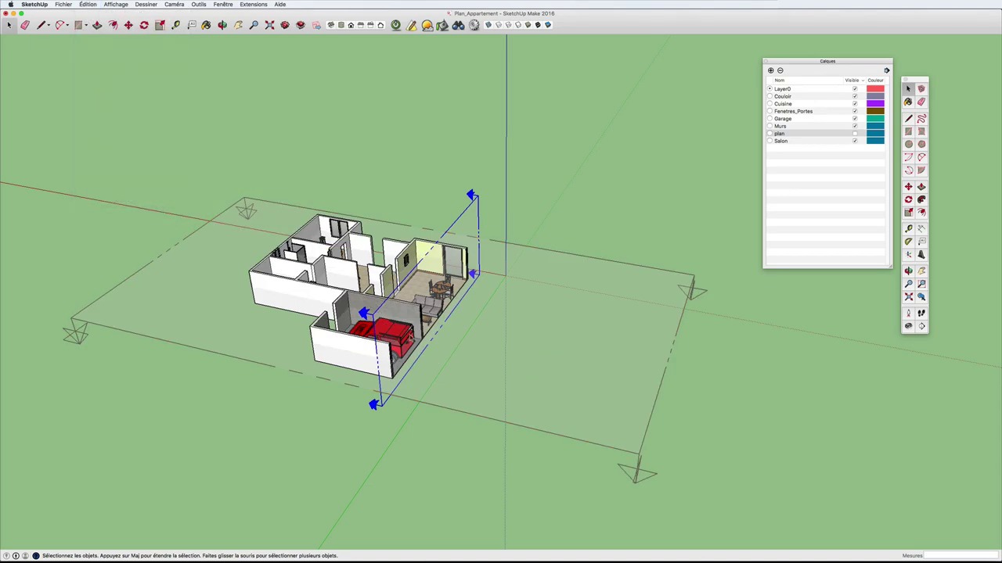
# Orbit and zoom from a close living-room view back out to the whole cut apartment, then open Édition.
pyautogui.press('o')
pyautogui.moveTo(436, 341); pyautogui.dragTo(428, 305)
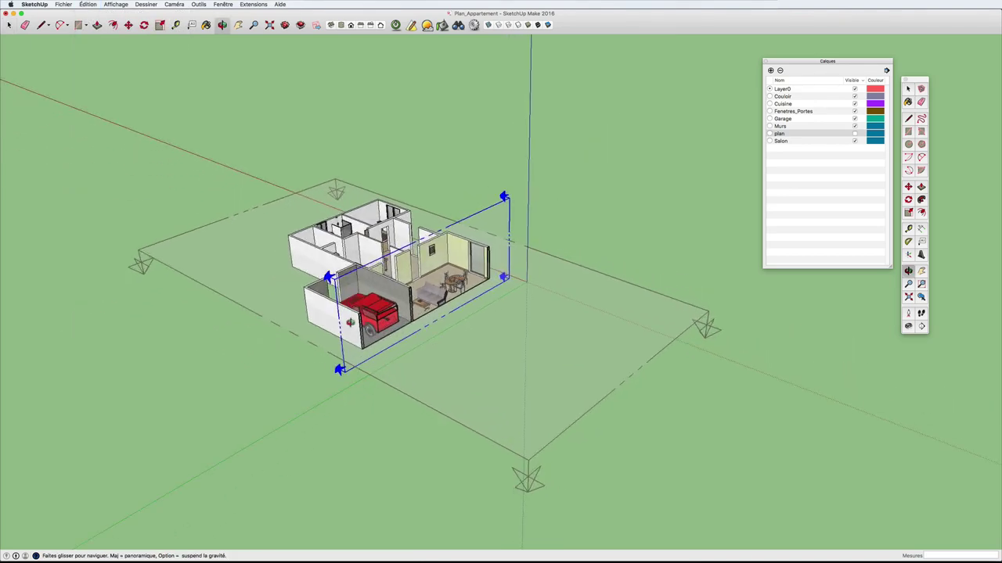
pyautogui.press('space')
pyautogui.scroll(5, 428, 300)
pyautogui.moveTo(427, 300); pyautogui.dragTo(443, 270, button='middle')
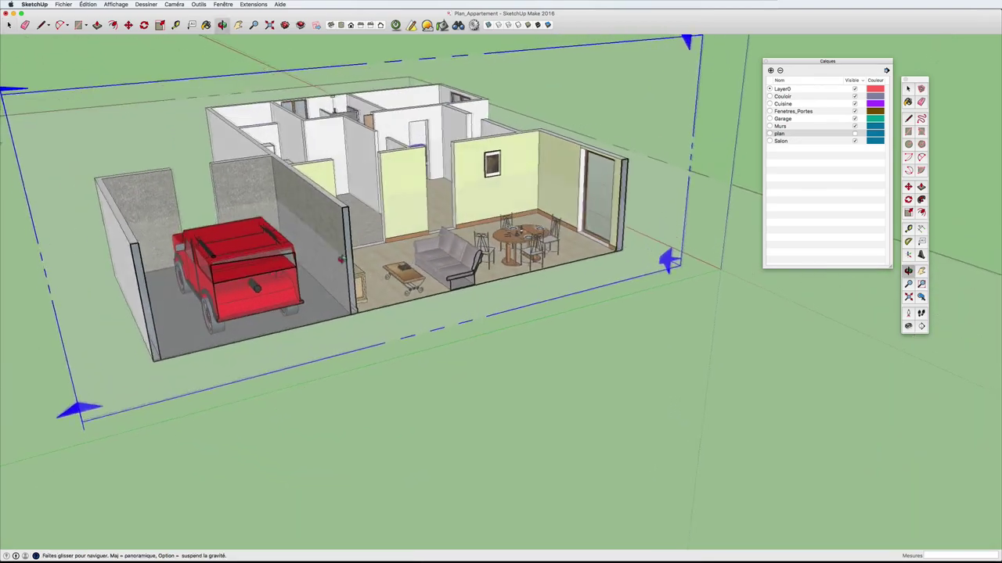
pyautogui.scroll(5, 443, 270)
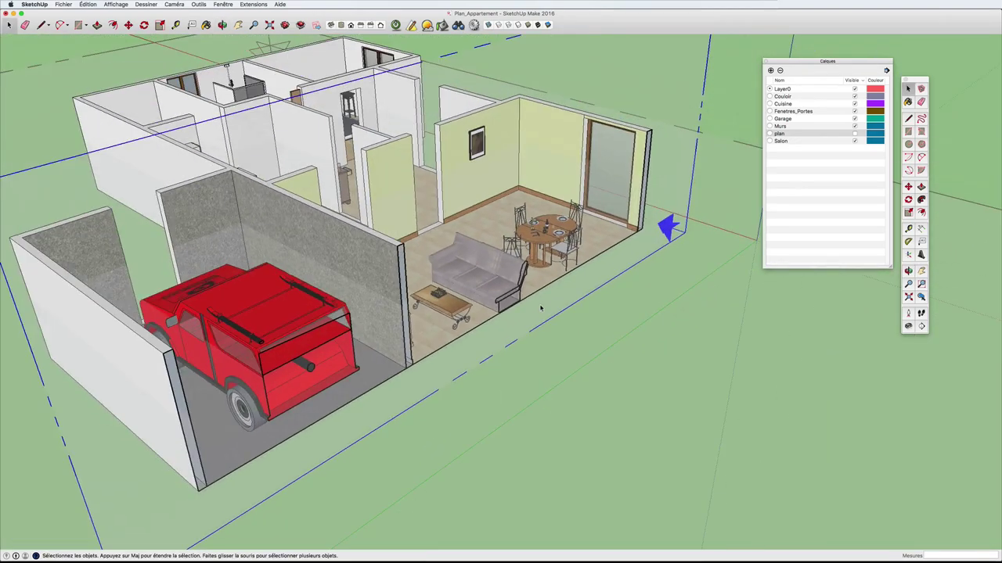
pyautogui.moveTo(449, 282); pyautogui.dragTo(540, 309, button='middle')
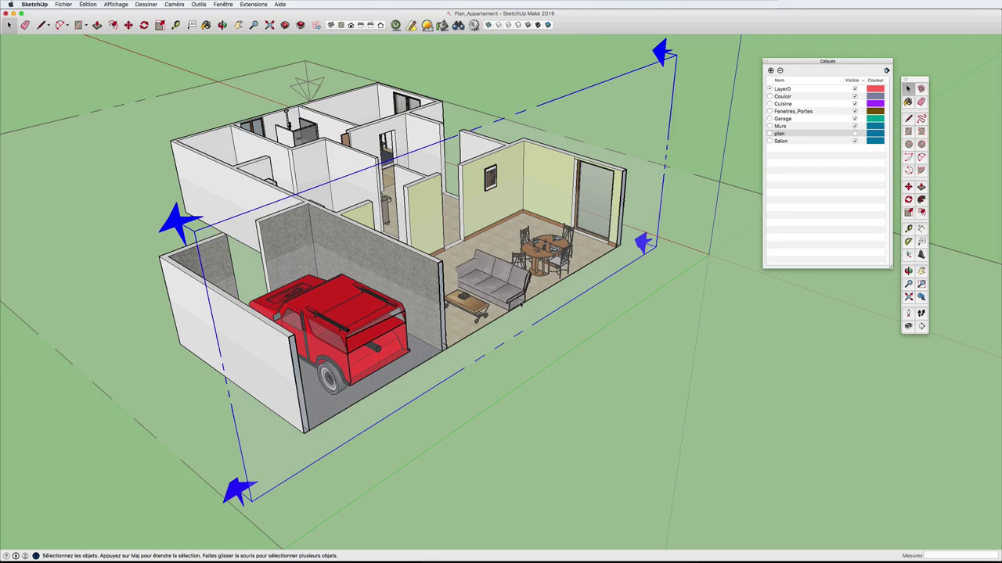
pyautogui.scroll(-3, 520, 305)
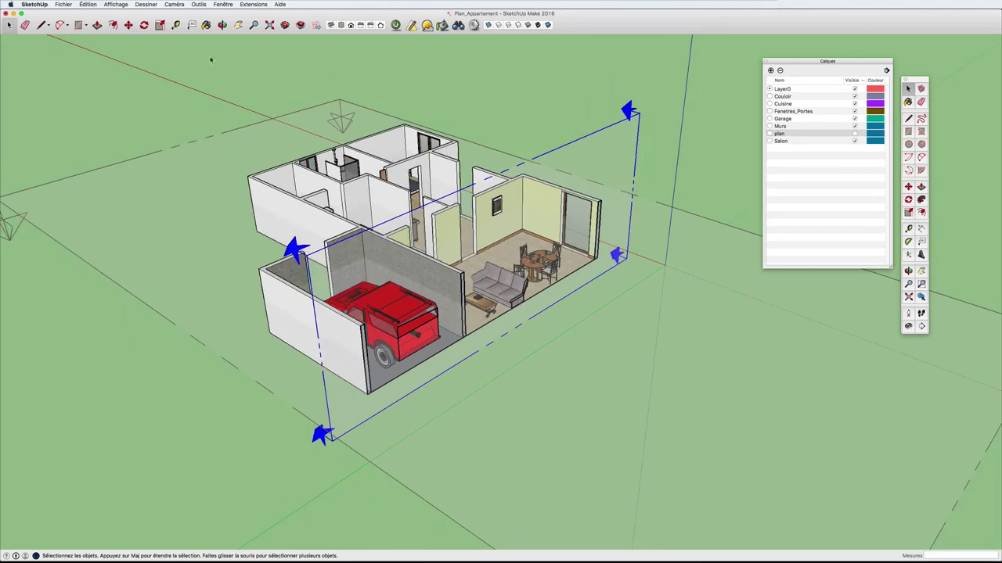
pyautogui.click(88, 4)
pyautogui.moveTo(76, 327)
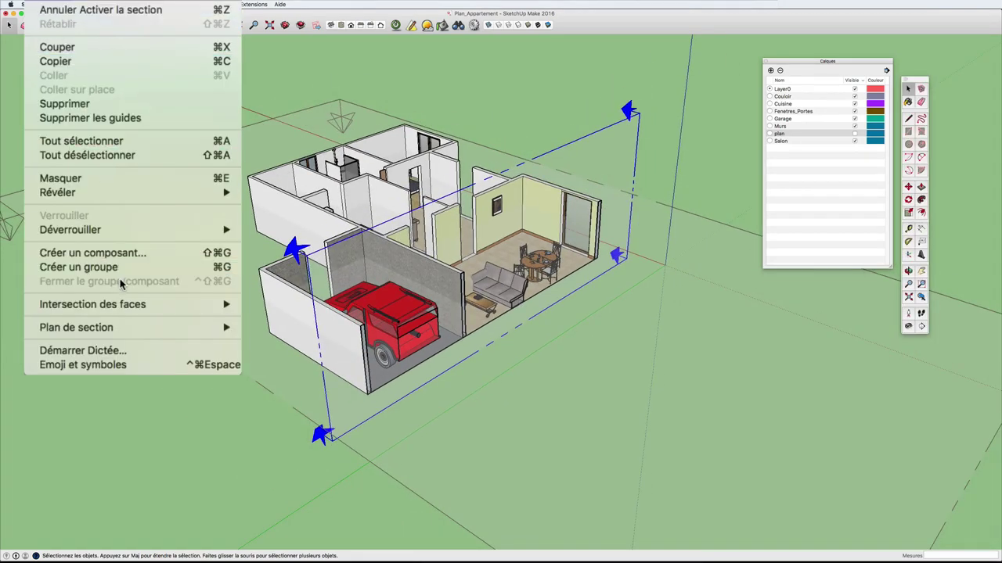
# Reverse the vertical cut with Plan de section > Inverser, then zoom out to a lower view.
pyautogui.click(191, 165)
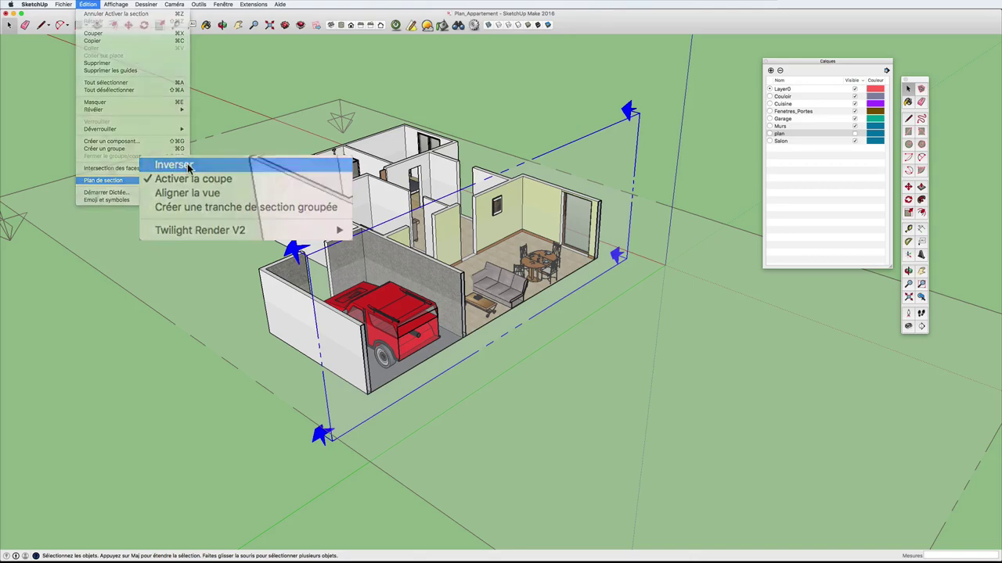
pyautogui.scroll(-3, 376, 222)
pyautogui.scroll(-2, 376, 223)
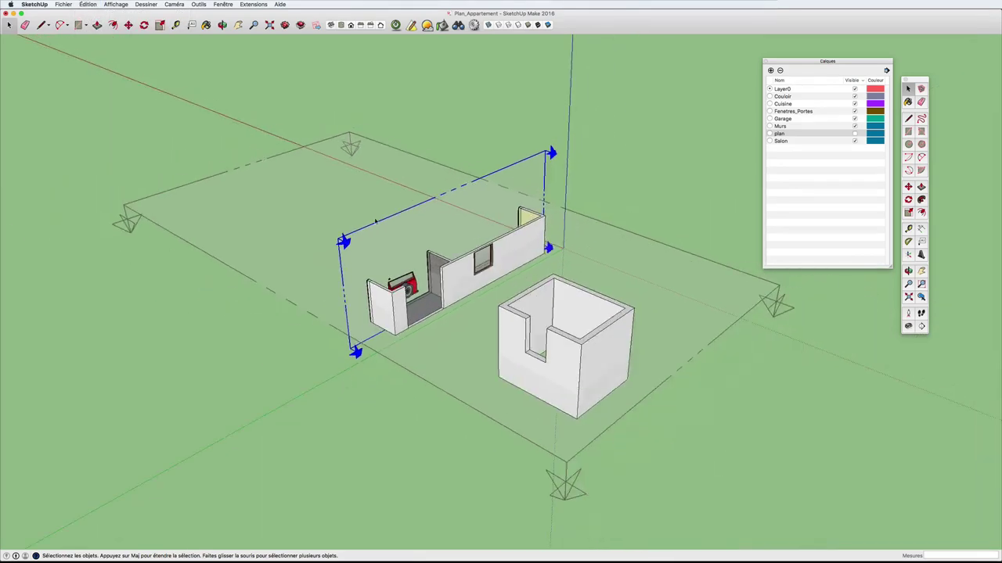
pyautogui.moveTo(376, 222)
pyautogui.mouseDown(button='middle')
pyautogui.moveTo(529, 221)
pyautogui.moveTo(582, 232)
pyautogui.moveTo(575, 236)
pyautogui.mouseUp(button='middle')
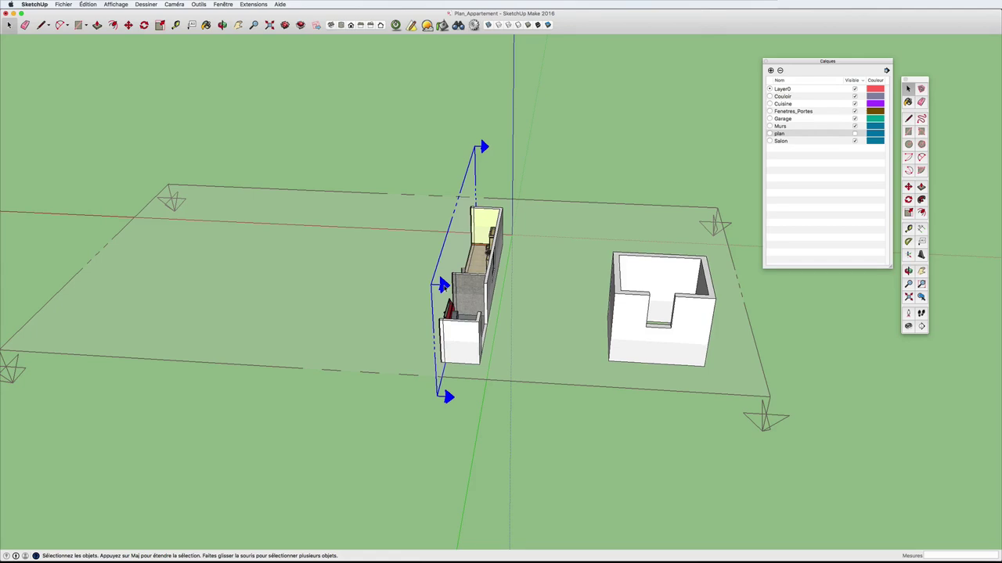
# Move the vertical section plane further across the apartment.
pyautogui.press('m')
pyautogui.click(443, 286)
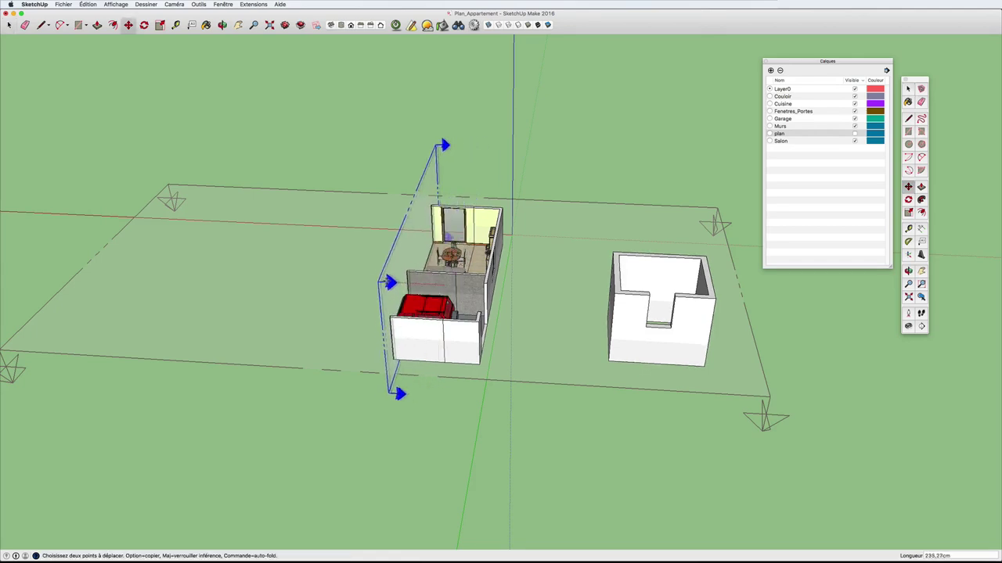
pyautogui.click(413, 283)
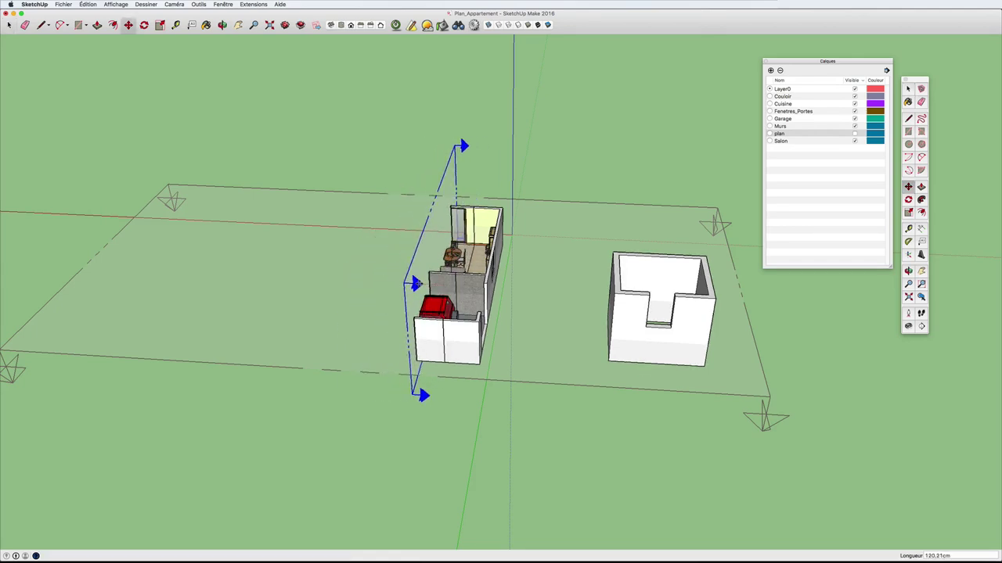
# Flip the cut to reveal the left rooms and slide the plane left along the red axis.
pyautogui.click(88, 4)
pyautogui.moveTo(103, 180)
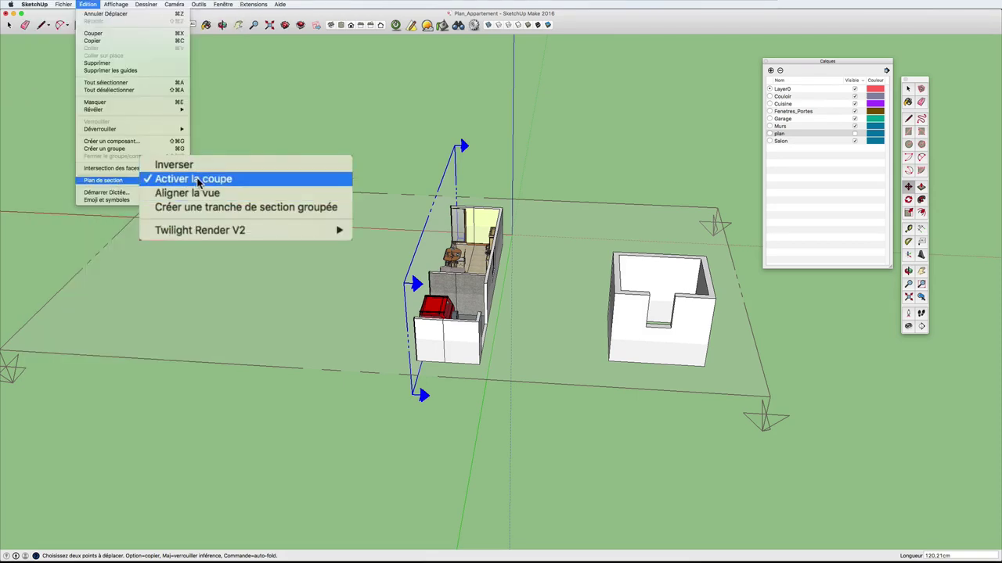
pyautogui.click(196, 166)
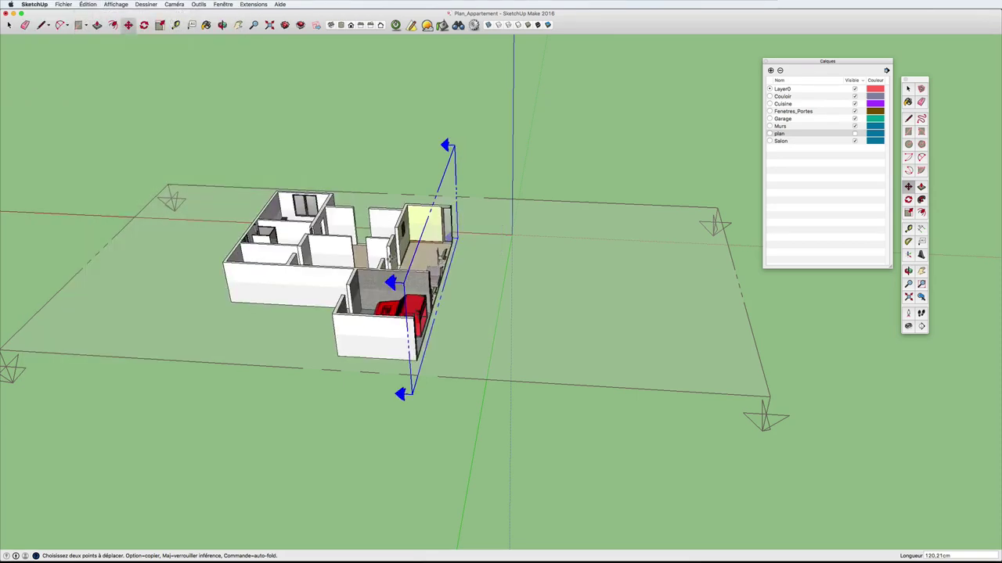
pyautogui.moveTo(391, 282); pyautogui.dragTo(370, 281)
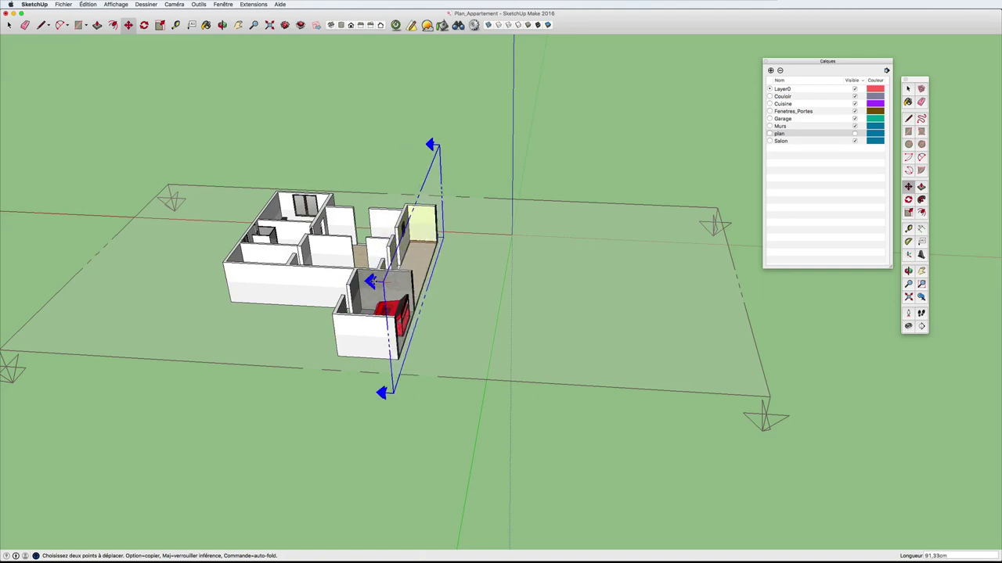
pyautogui.click(91, 5)
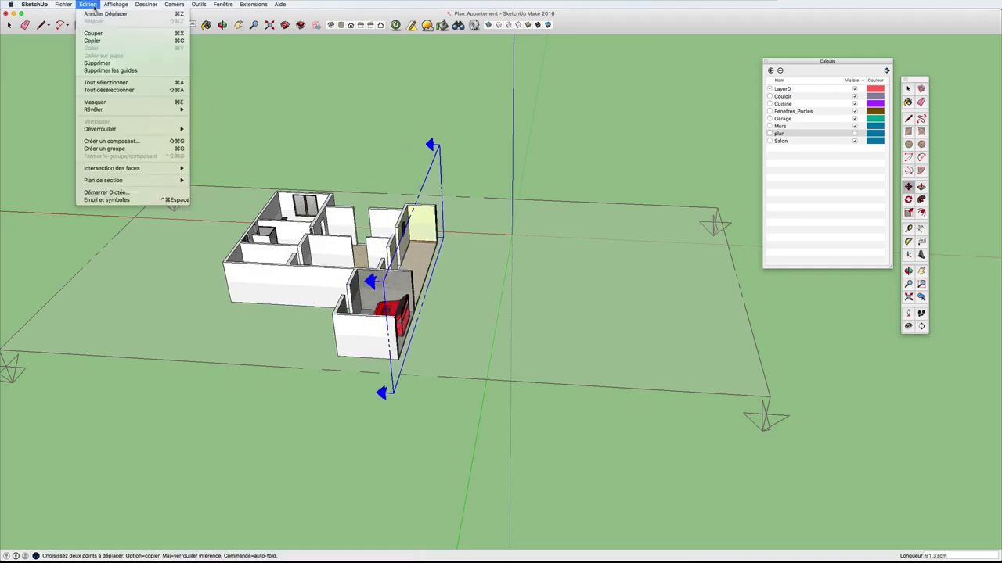
pyautogui.moveTo(104, 180)
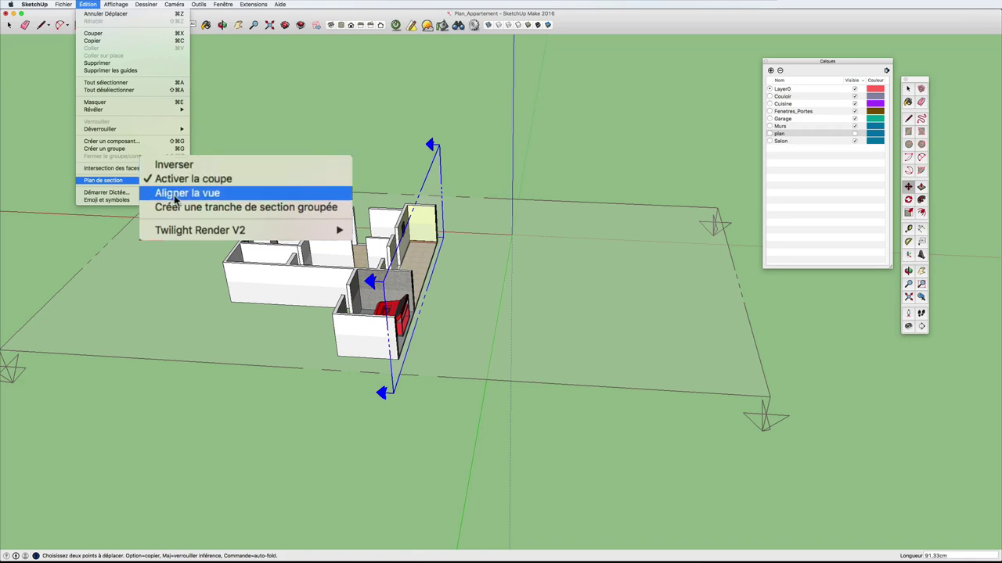
# Align the view straight onto the section plane with Aligner la vue, then tilt it slightly.
pyautogui.click(178, 197)
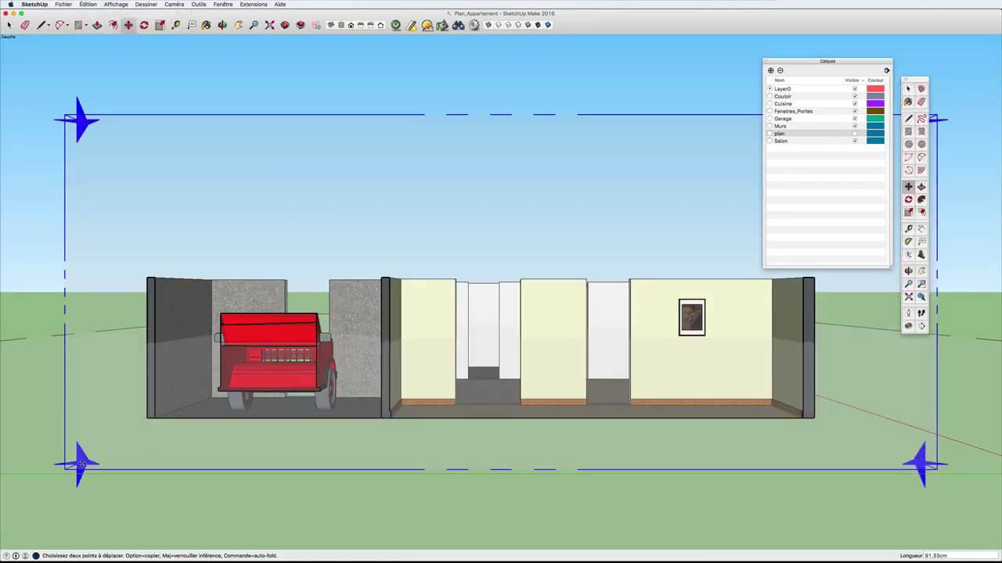
pyautogui.click(83, 462)
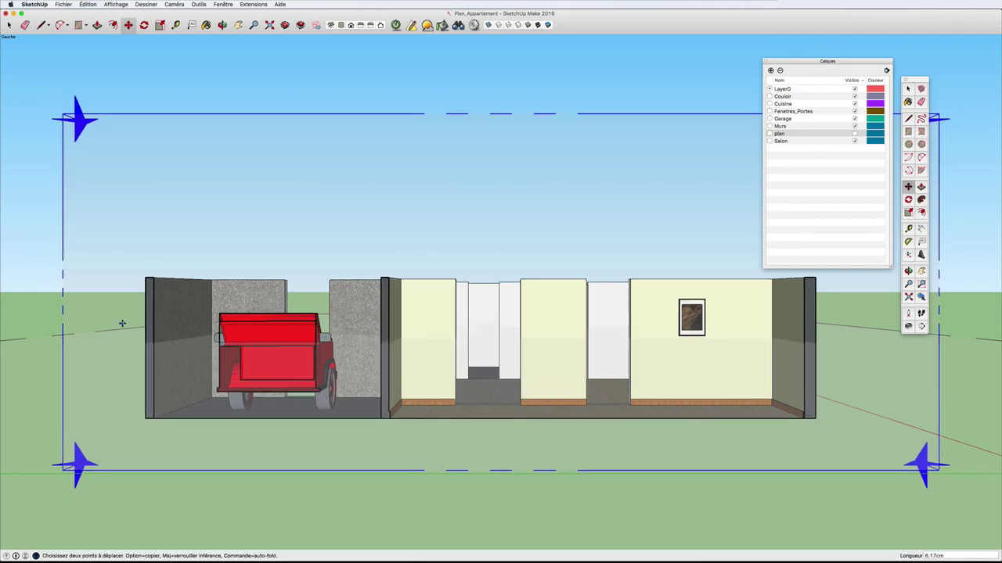
pyautogui.press('o')
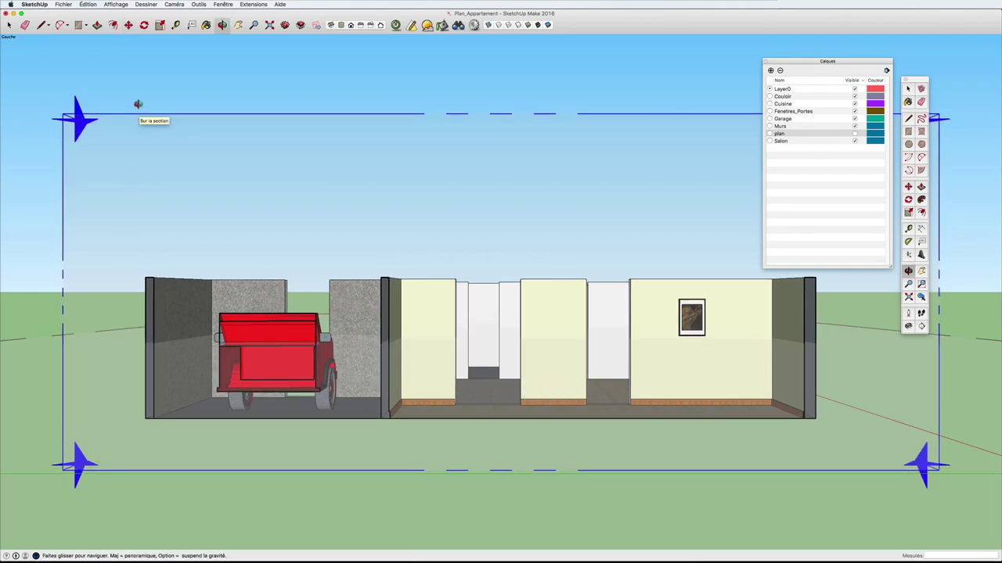
pyautogui.moveTo(134, 100); pyautogui.dragTo(430, 280)
# Delete both the vertical section plane and the large horizontal section plane.
pyautogui.scroll(-5, 430, 280)
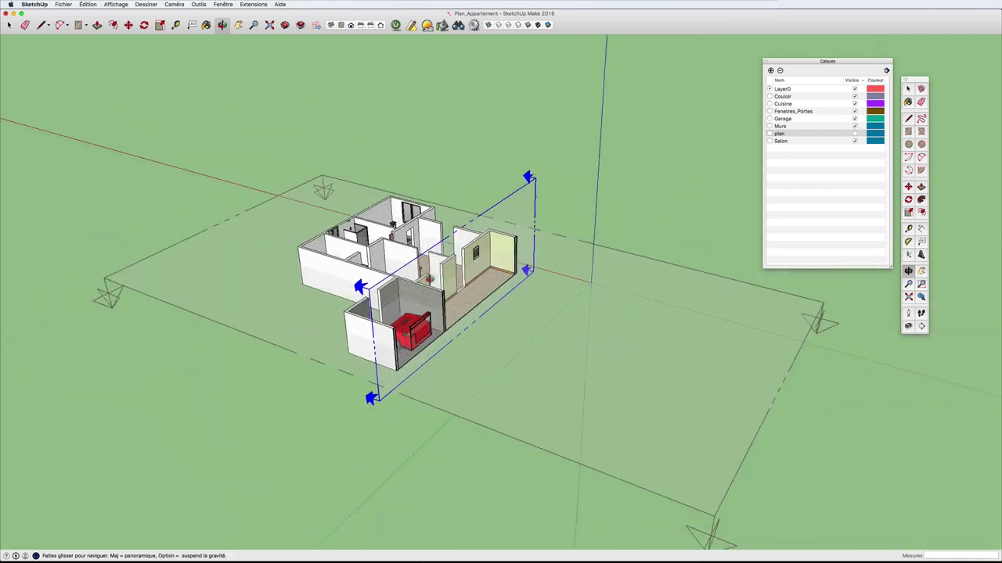
pyautogui.press('space')
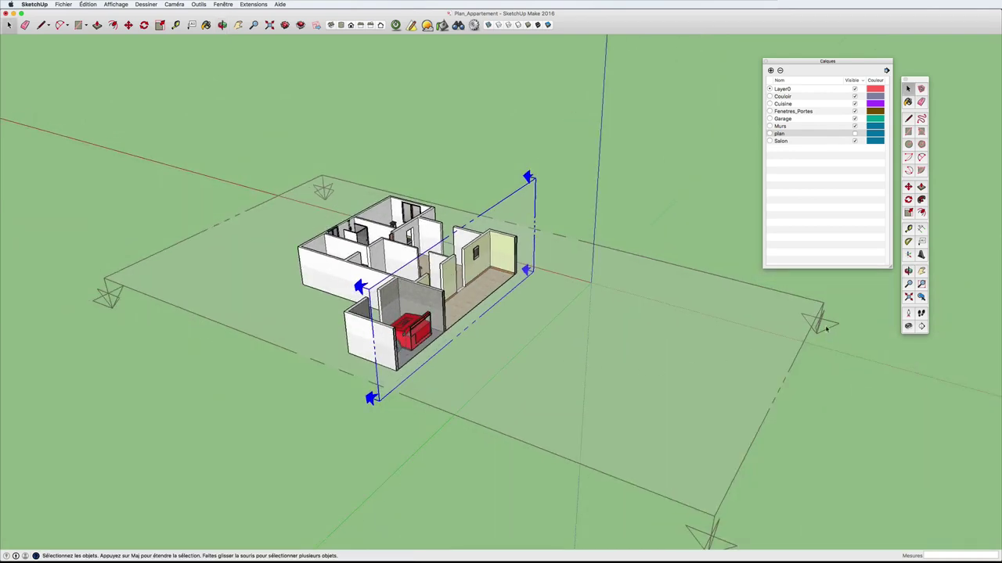
pyautogui.click(826, 329)
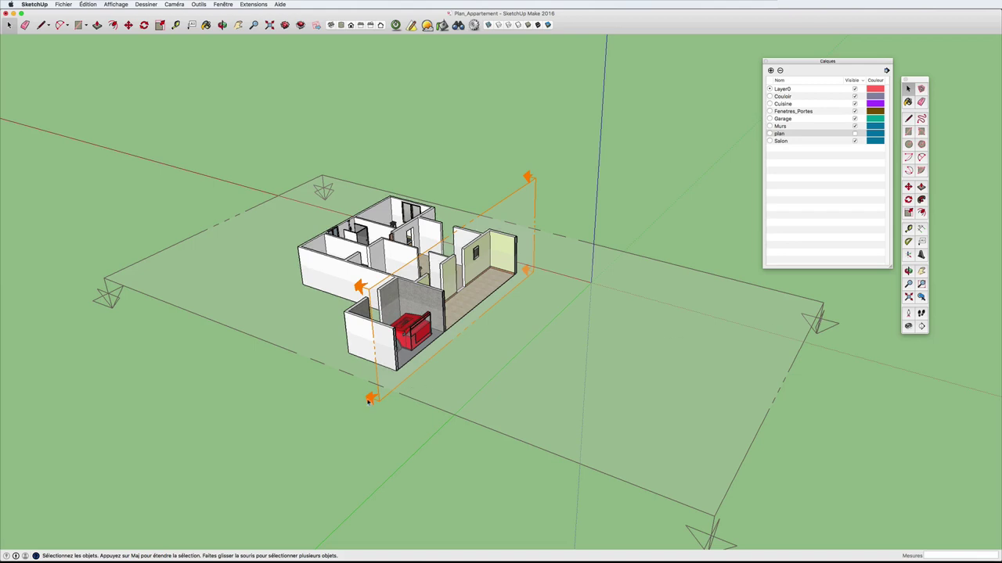
pyautogui.click(378, 400)
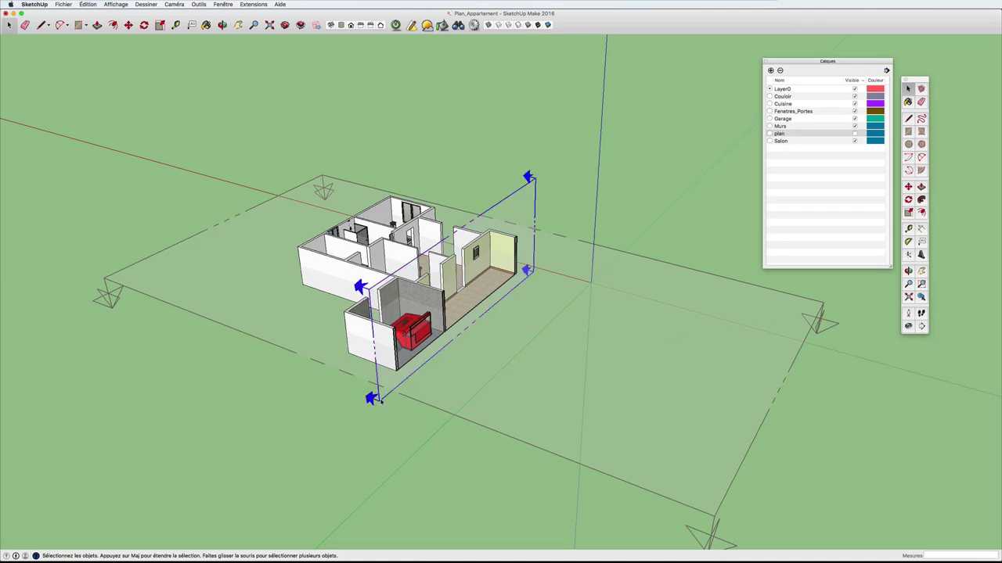
pyautogui.press('Delete')
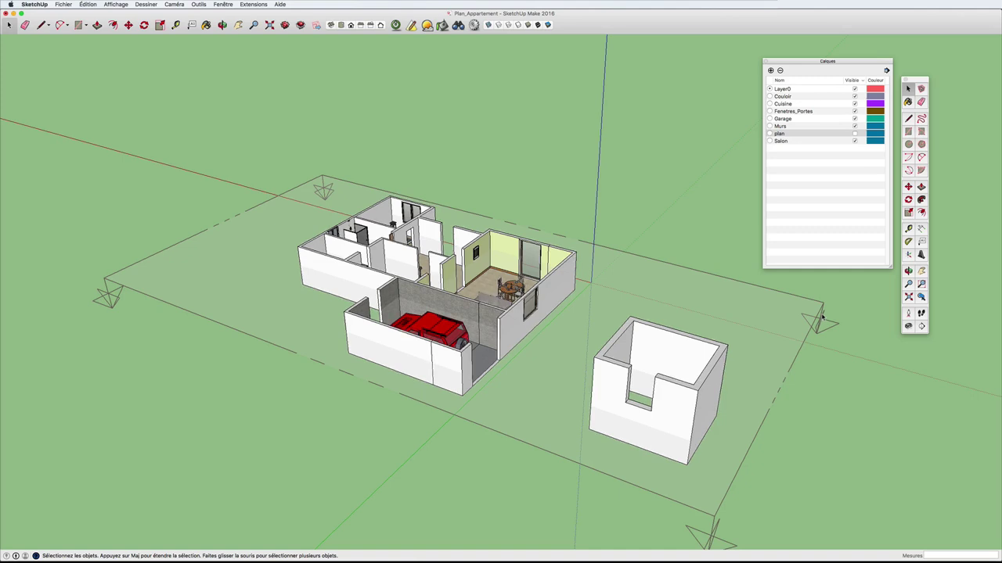
pyautogui.click(822, 311)
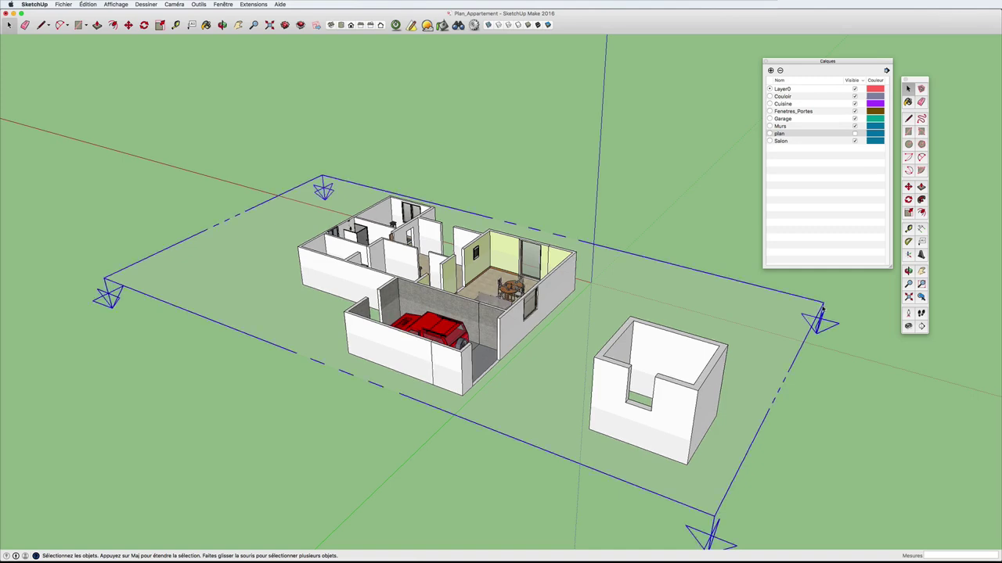
pyautogui.press('Delete')
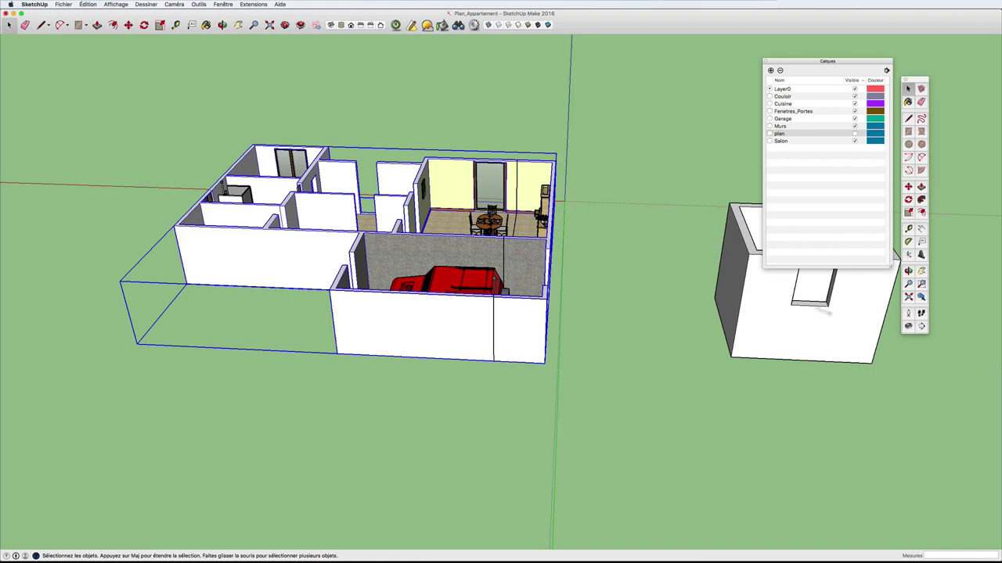
# Place a new horizontal section plane on the floor and raise it partway up the walls.
pyautogui.click(921, 326)
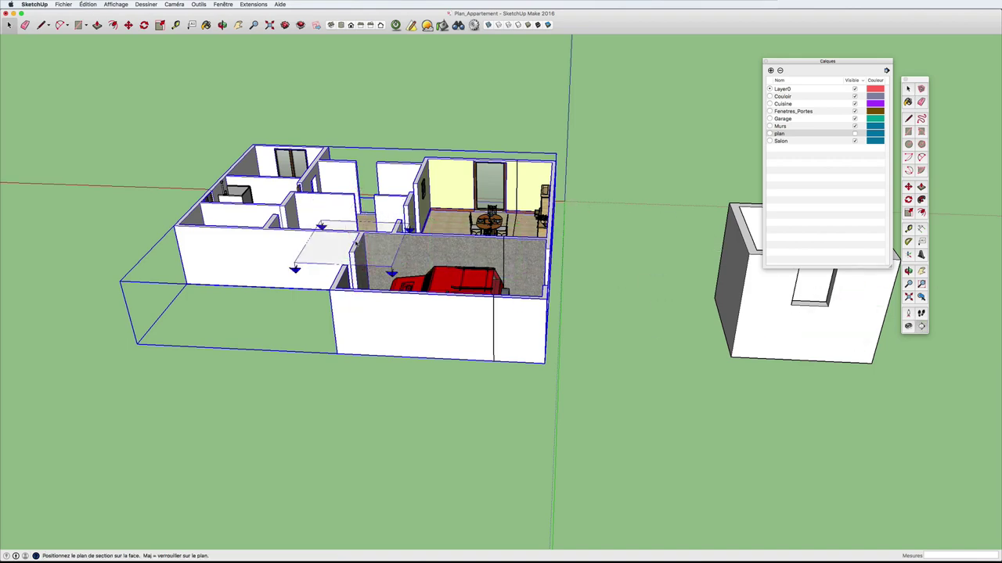
pyautogui.click(356, 245)
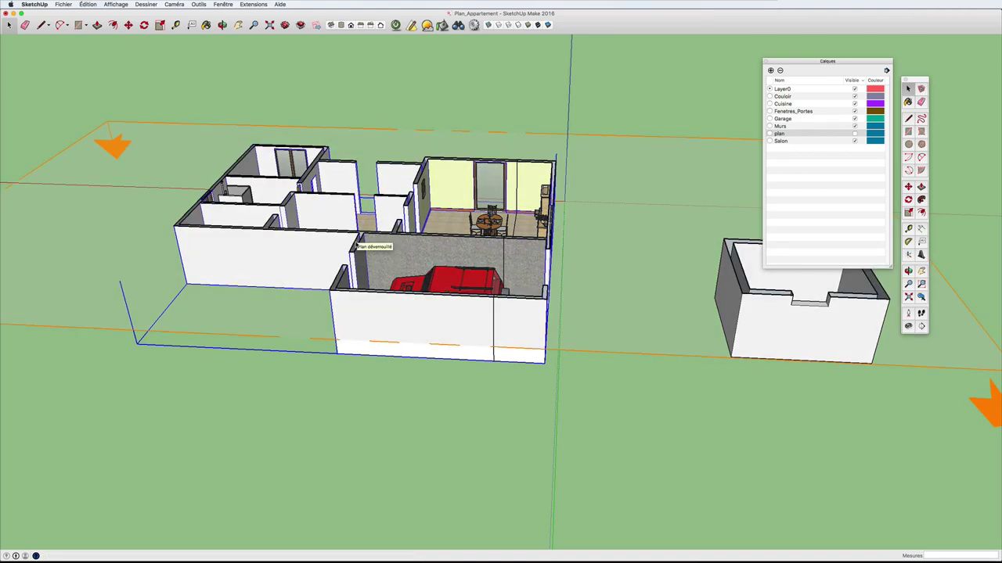
pyautogui.click(112, 136)
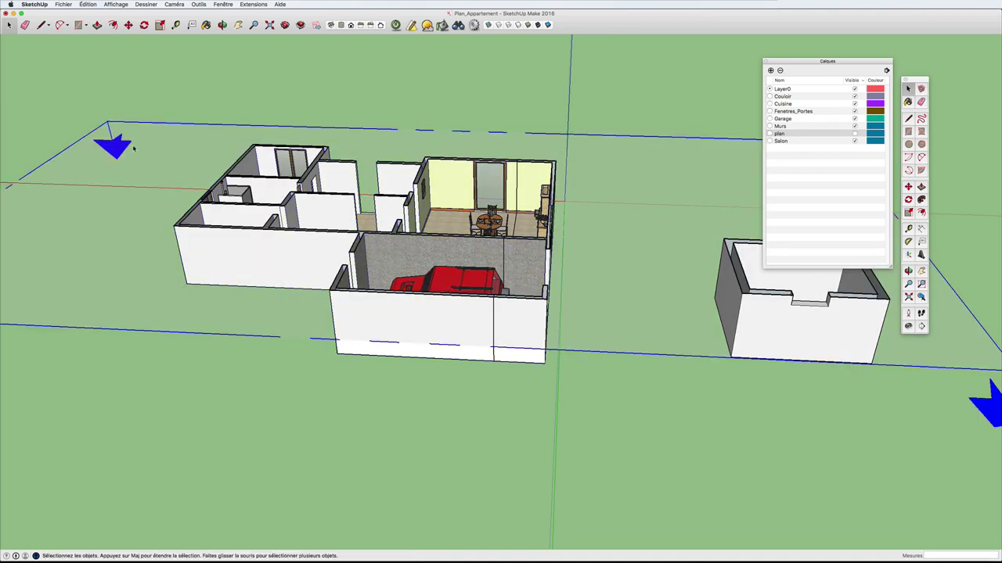
pyautogui.press('m')
pyautogui.moveTo(116, 145); pyautogui.dragTo(118, 159)
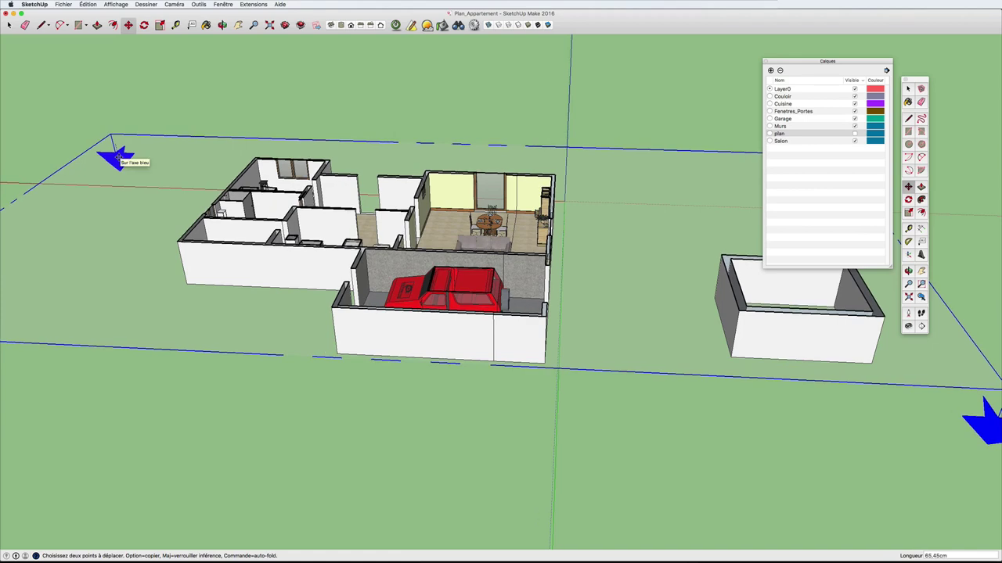
pyautogui.click(88, 4)
pyautogui.moveTo(103, 180)
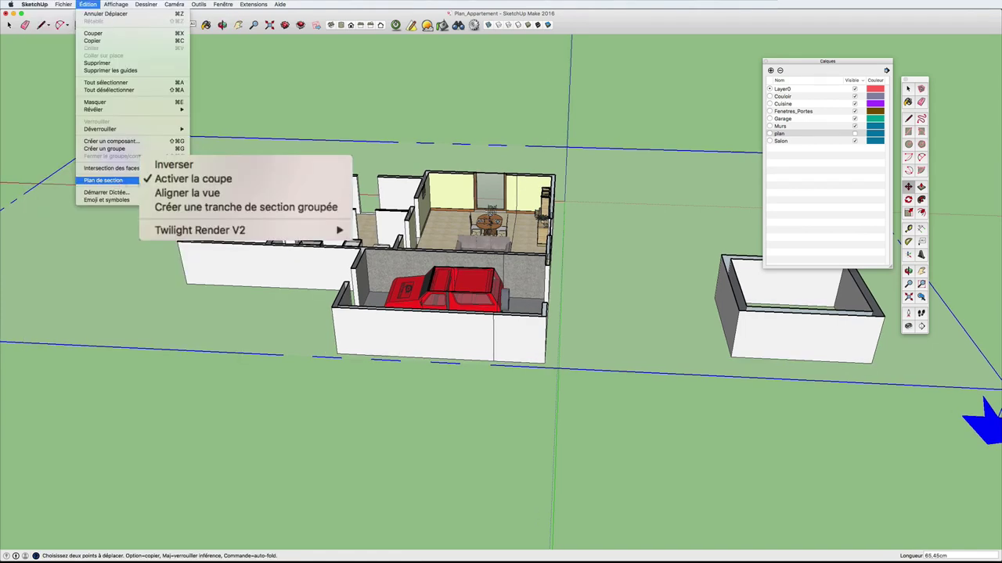
# Create a grouped section slice and move it up above the apartment.
pyautogui.click(239, 207)
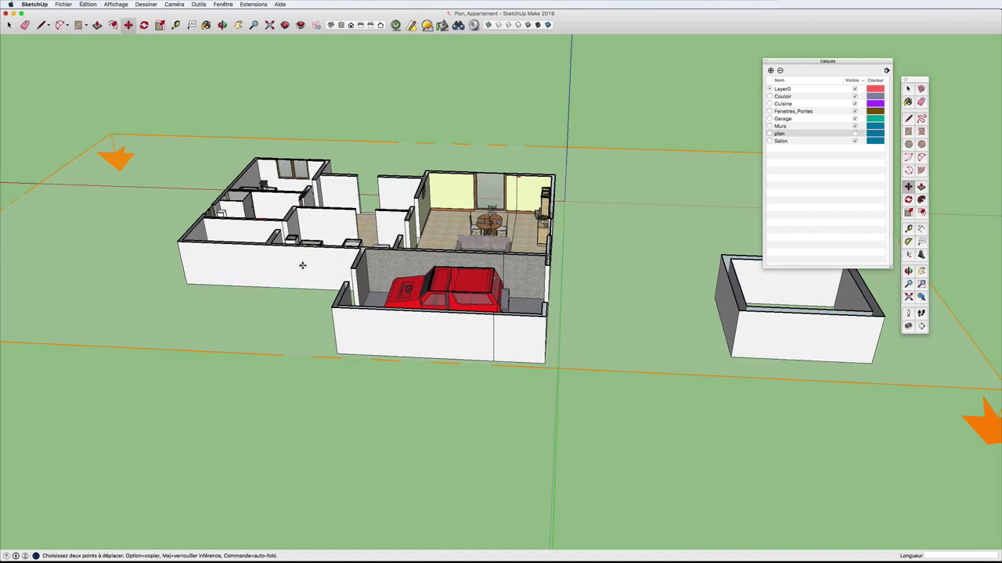
pyautogui.click(301, 263)
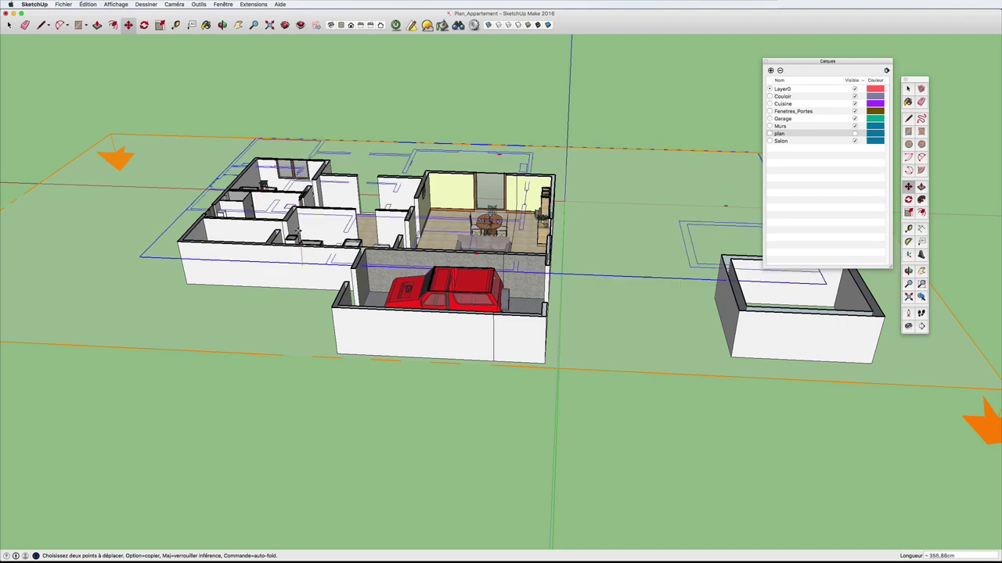
pyautogui.click(297, 226)
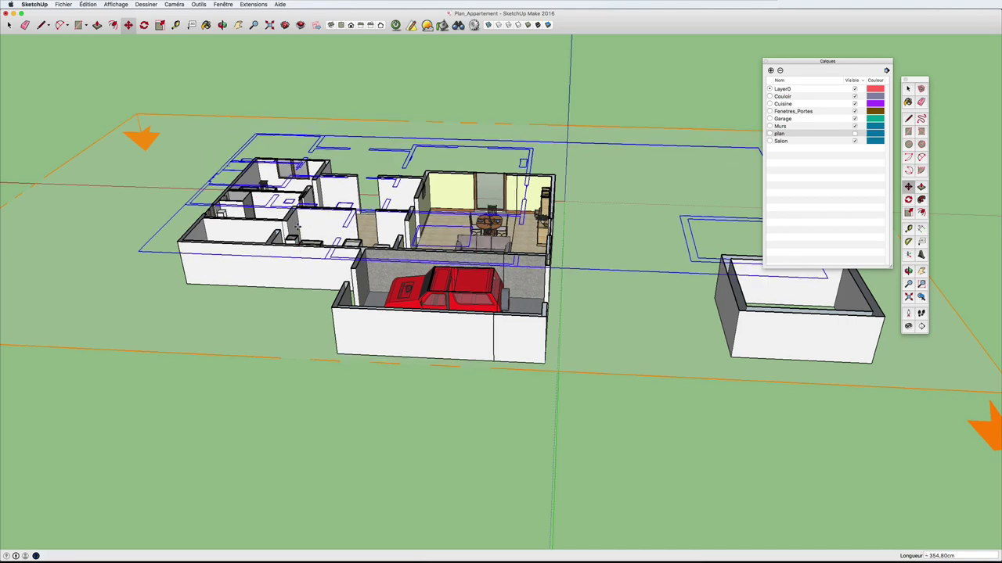
pyautogui.press('space')
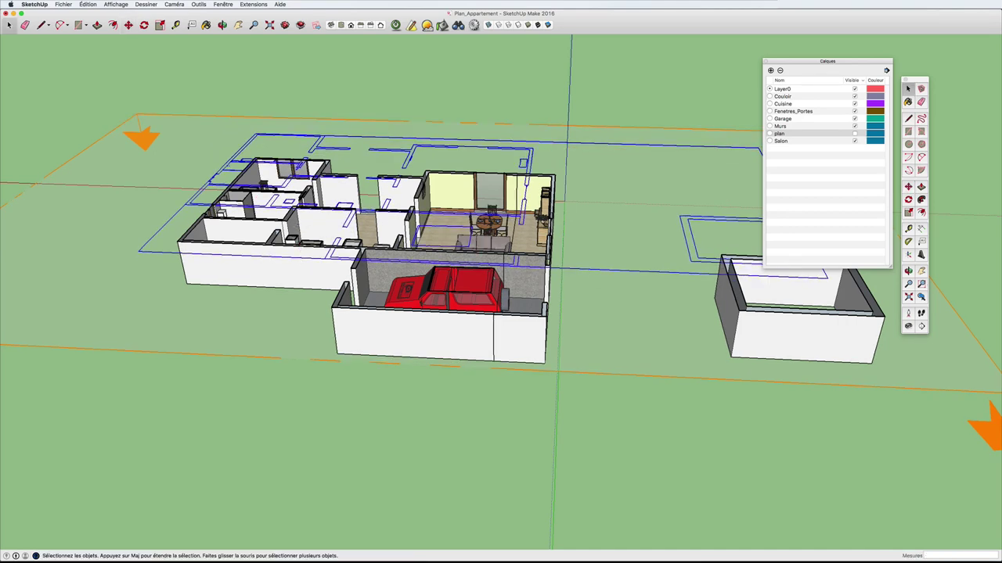
# Delete the horizontal section plane so the walls show full height.
pyautogui.click(142, 132)
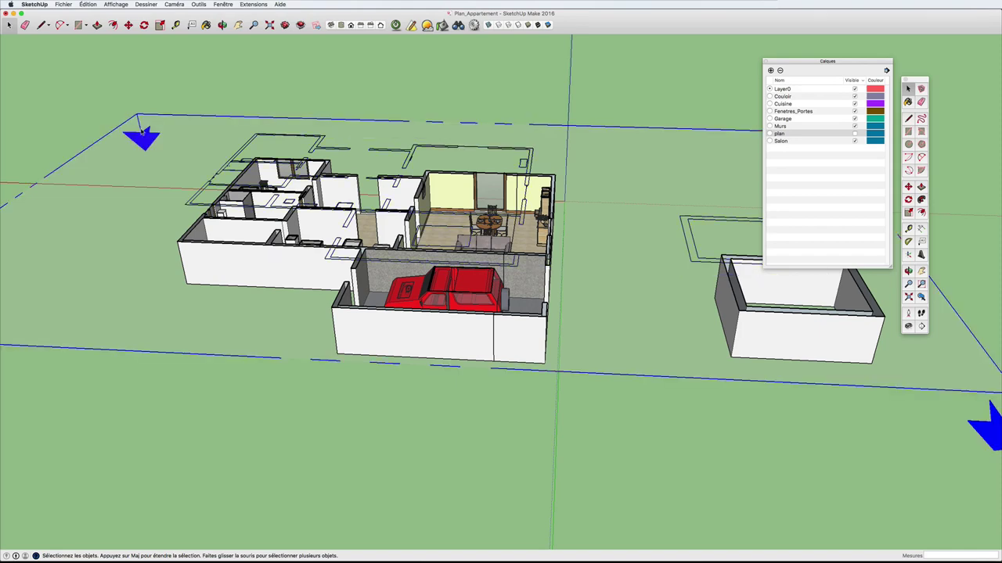
pyautogui.press('Delete')
pyautogui.moveTo(142, 132); pyautogui.dragTo(325, 148, button='middle')
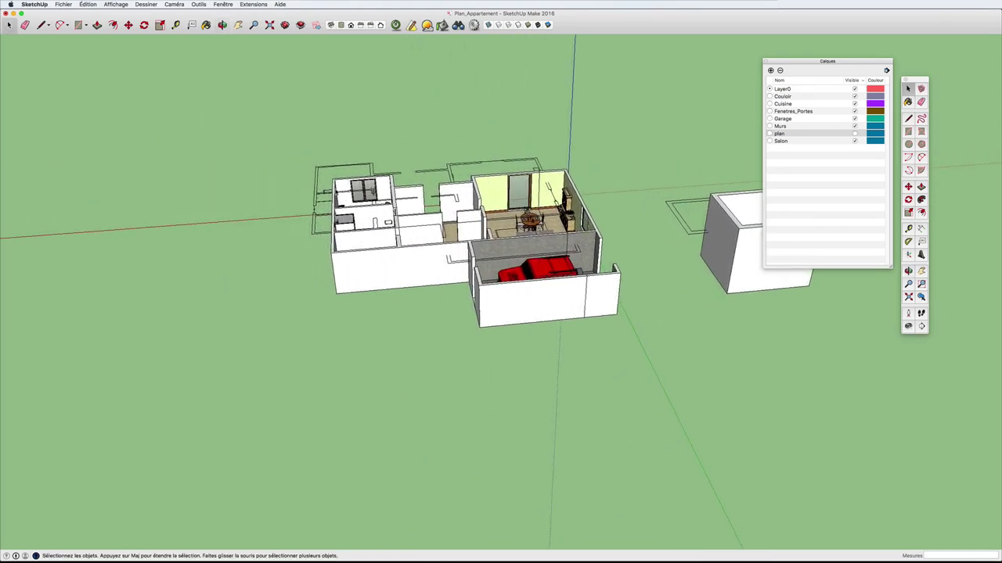
# Move the grouped section outline along the red axis to sit just left of the house.
pyautogui.click(317, 194)
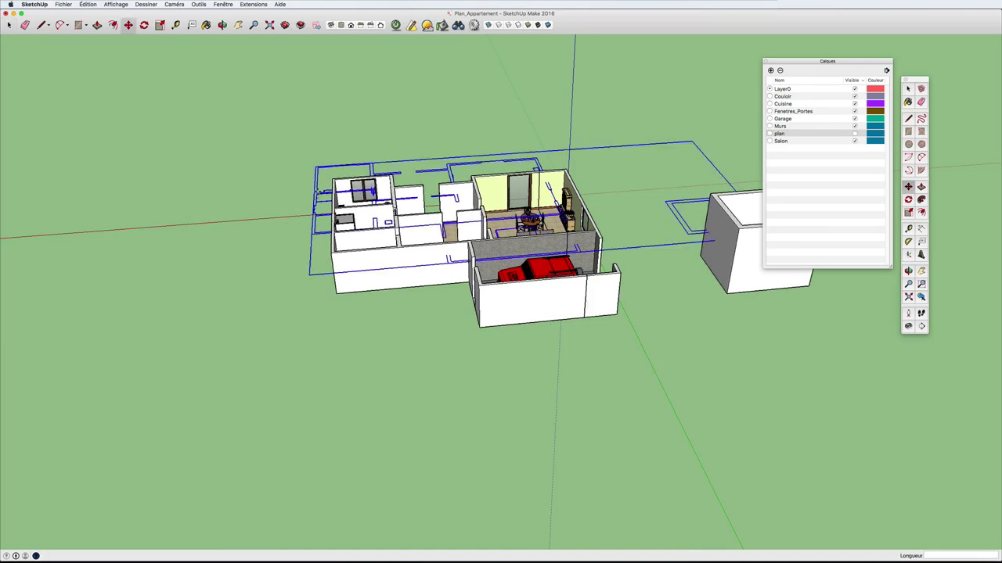
pyautogui.press('m')
pyautogui.moveTo(318, 194); pyautogui.dragTo(53, 198)
pyautogui.moveTo(53, 197); pyautogui.dragTo(353, 245, button='middle')
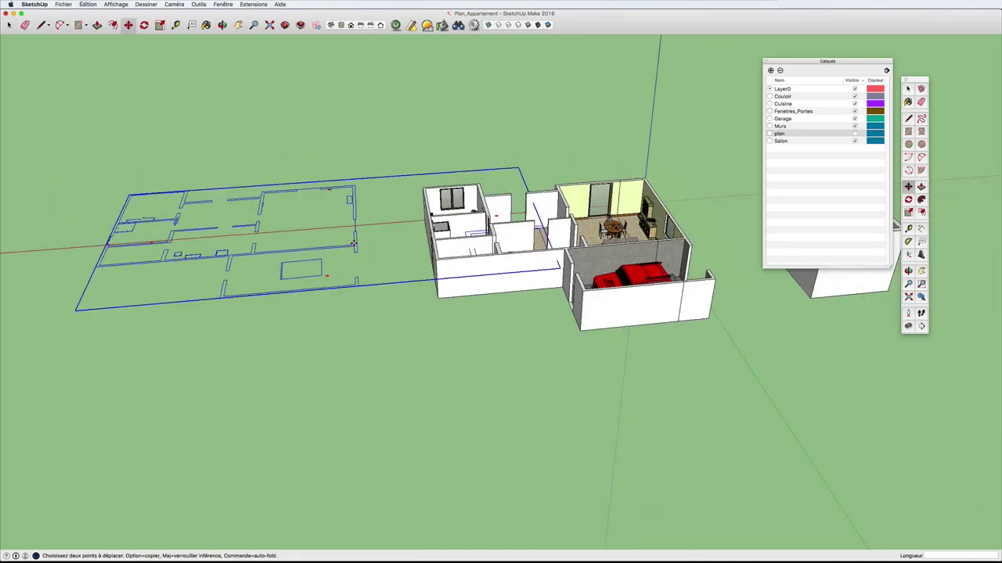
pyautogui.moveTo(354, 245); pyautogui.dragTo(220, 249)
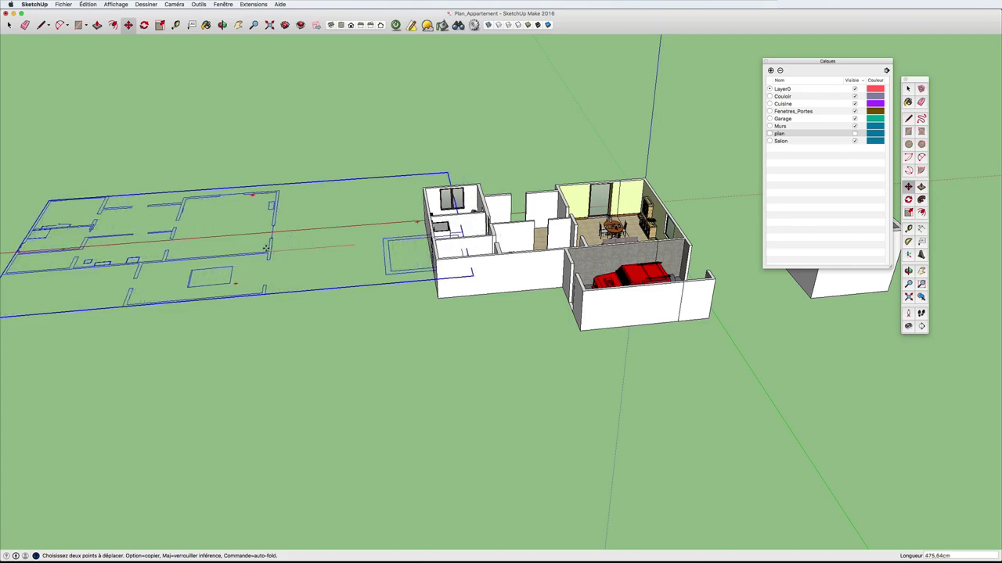
# Orbit and zoom to view the house and section outline from the front.
pyautogui.moveTo(224, 251)
pyautogui.mouseDown(button='middle')
pyautogui.moveTo(363, 284)
pyautogui.moveTo(295, 279)
pyautogui.moveTo(461, 264)
pyautogui.moveTo(282, 258)
pyautogui.moveTo(419, 254)
pyautogui.moveTo(333, 251)
pyautogui.moveTo(683, 303)
pyautogui.mouseUp(button='middle')
pyautogui.scroll(3, 337, 275)
pyautogui.scroll(3, 337, 275)
pyautogui.scroll(2, 338, 274)
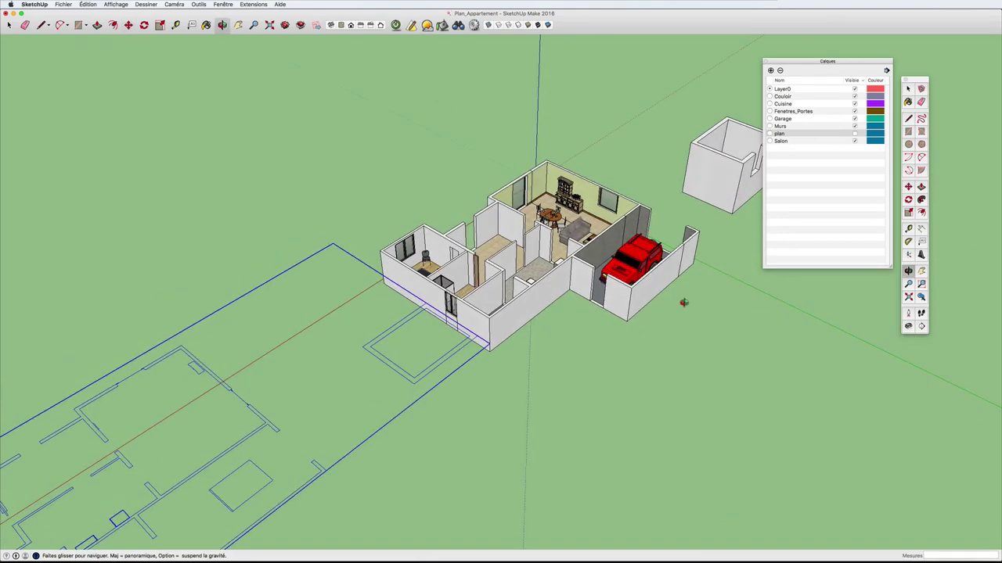
pyautogui.scroll(3, 642, 270)
pyautogui.moveTo(680, 273); pyautogui.dragTo(405, 272, button='middle')
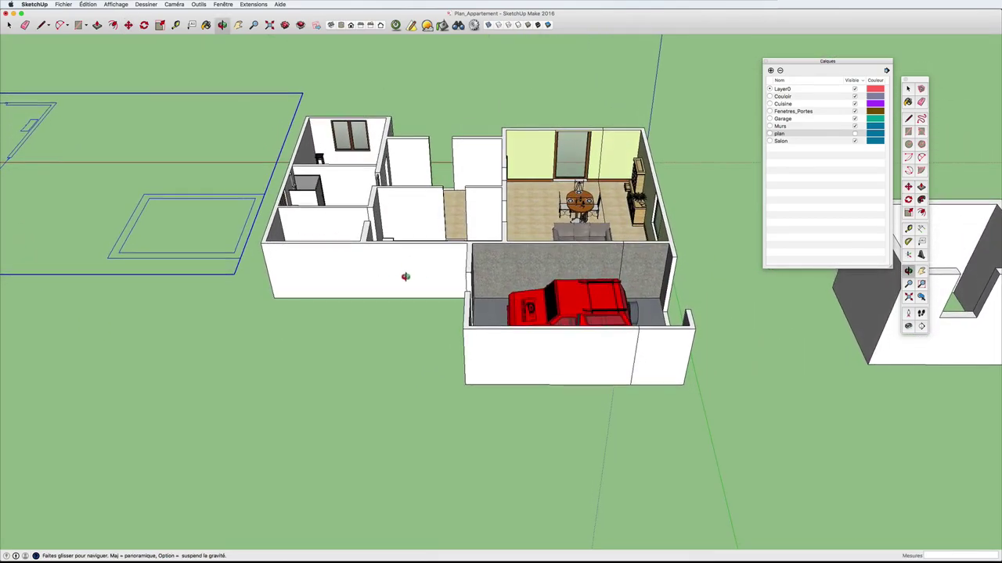
# Adjust the section outline's position on the ground beside the house and recheck the view.
pyautogui.press('m')
pyautogui.keyDown('shift'); pyautogui.moveTo(432, 259); pyautogui.dragTo(700, 280, button='middle'); pyautogui.keyUp('shift')
pyautogui.moveTo(557, 288); pyautogui.dragTo(491, 294, button='middle')
pyautogui.scroll(4, 493, 245)
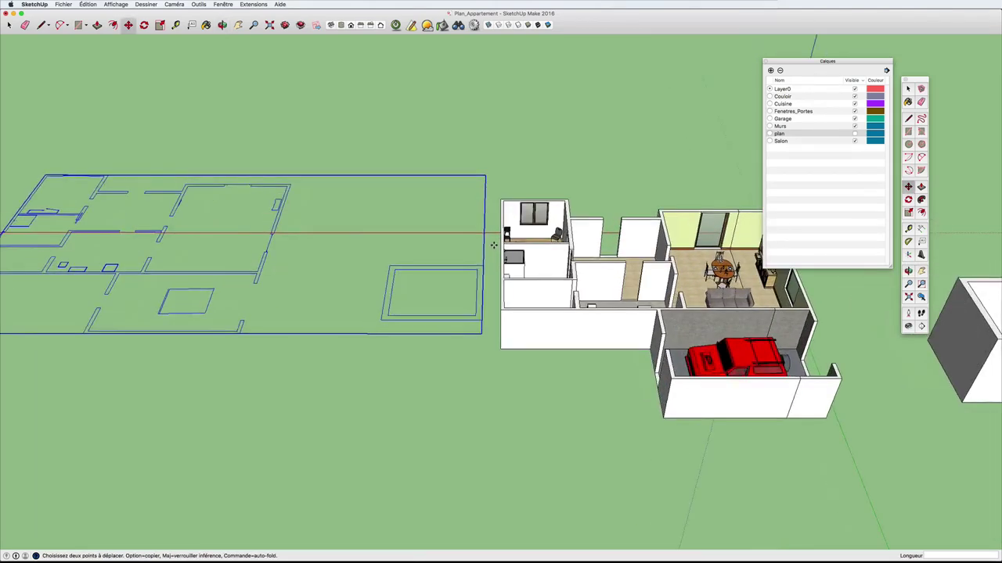
pyautogui.scroll(-2, 493, 245)
pyautogui.scroll(-1, 493, 245)
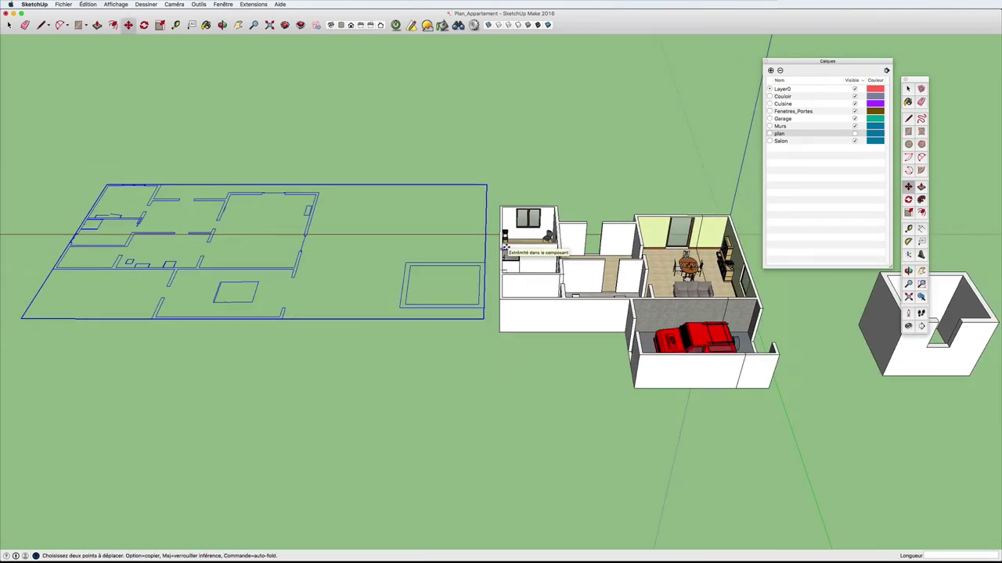